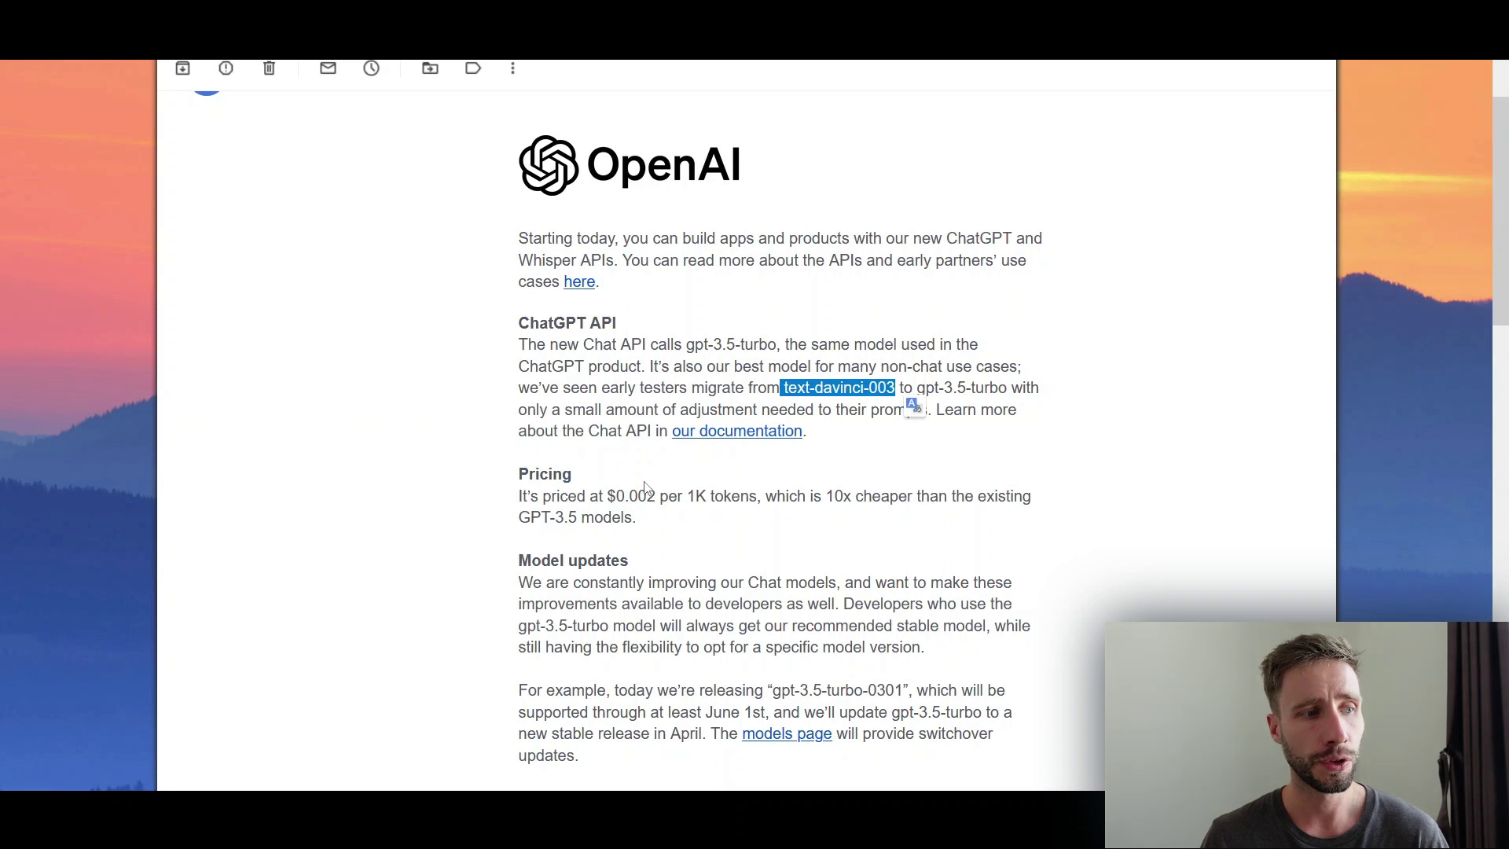
# Read the OpenAI announcement's sections on the ChatGPT API, its gpt-3.5-turbo model, pricing and the Whisper API.
pyautogui.click(636, 496)
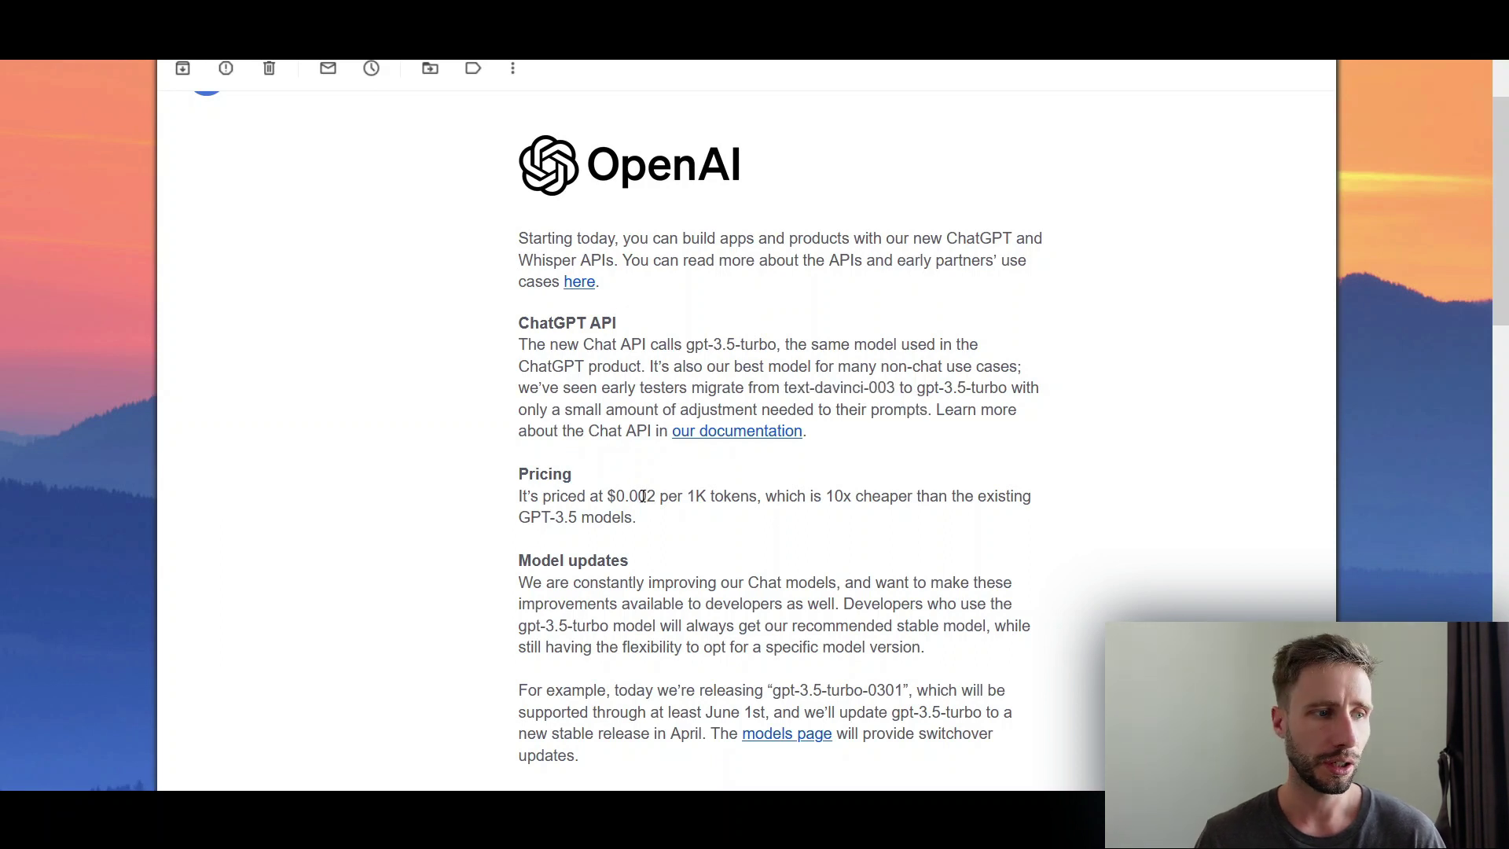
pyautogui.moveTo(687, 345); pyautogui.dragTo(767, 346)
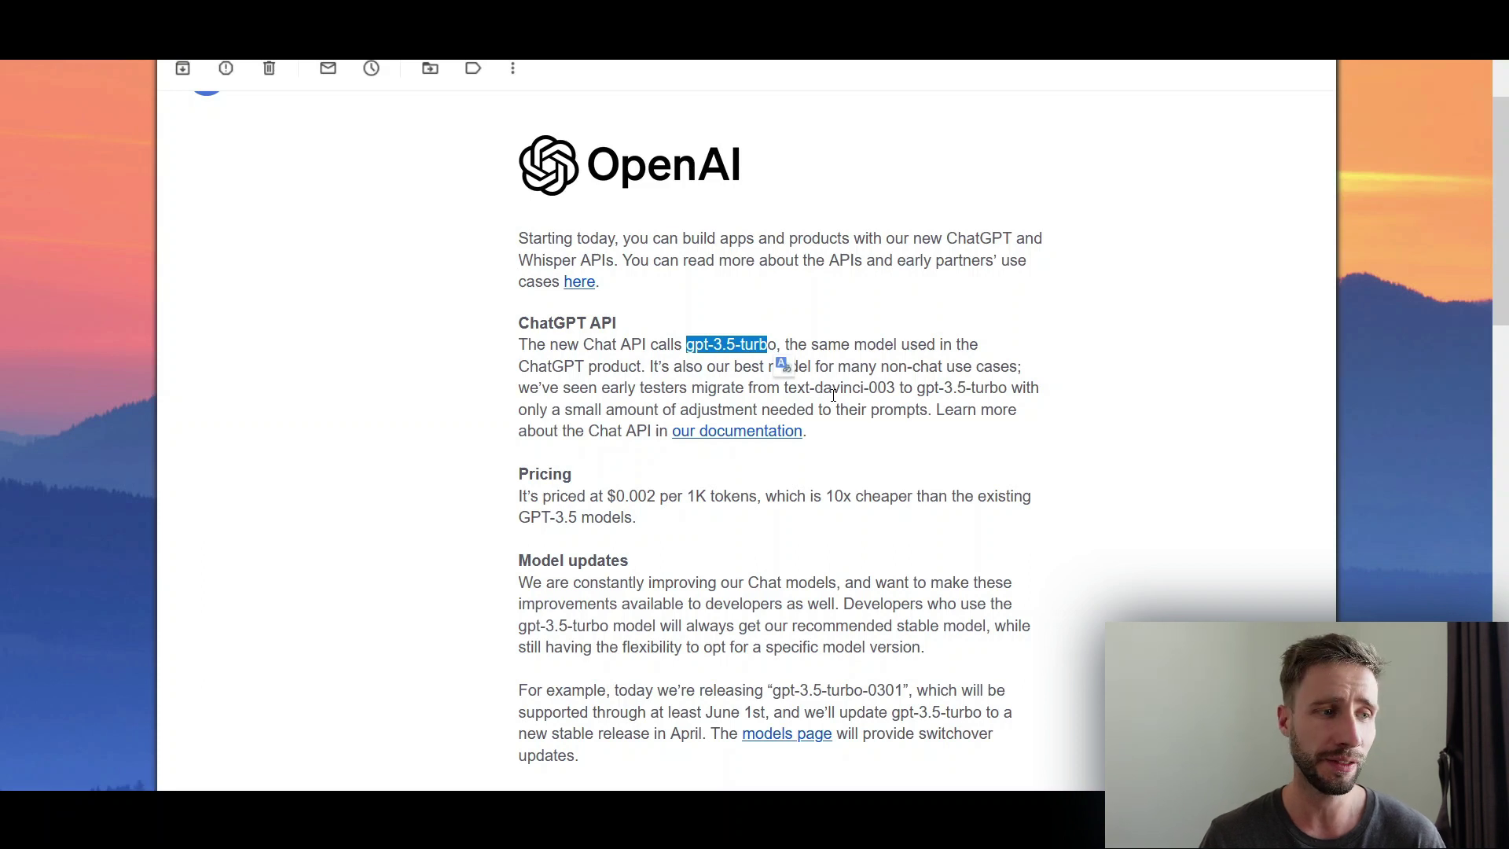
pyautogui.moveTo(580, 344); pyautogui.dragTo(622, 339)
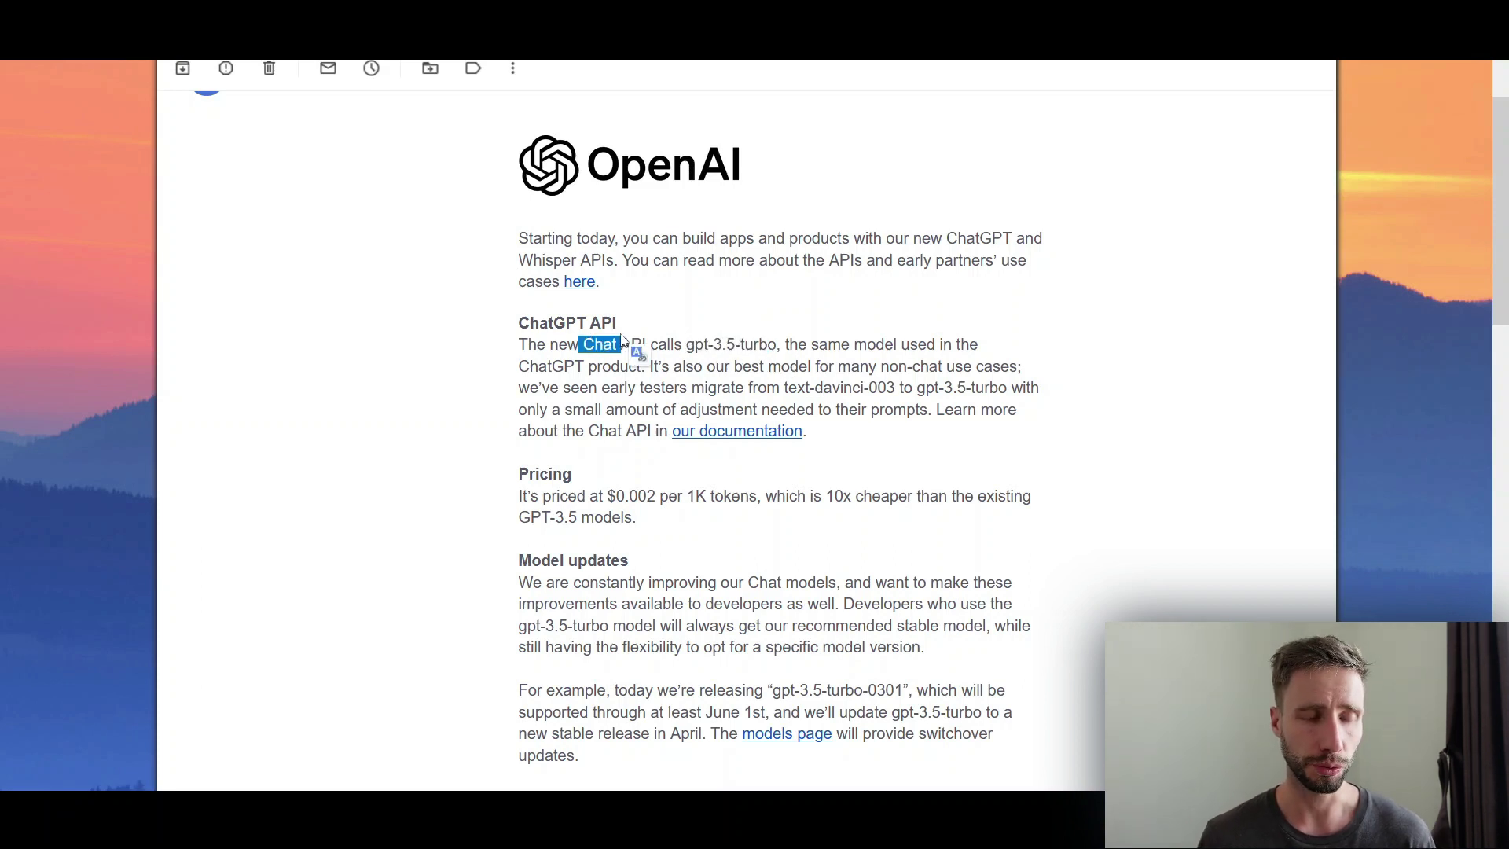
pyautogui.click(773, 380)
pyautogui.scroll(-5, 772, 381)
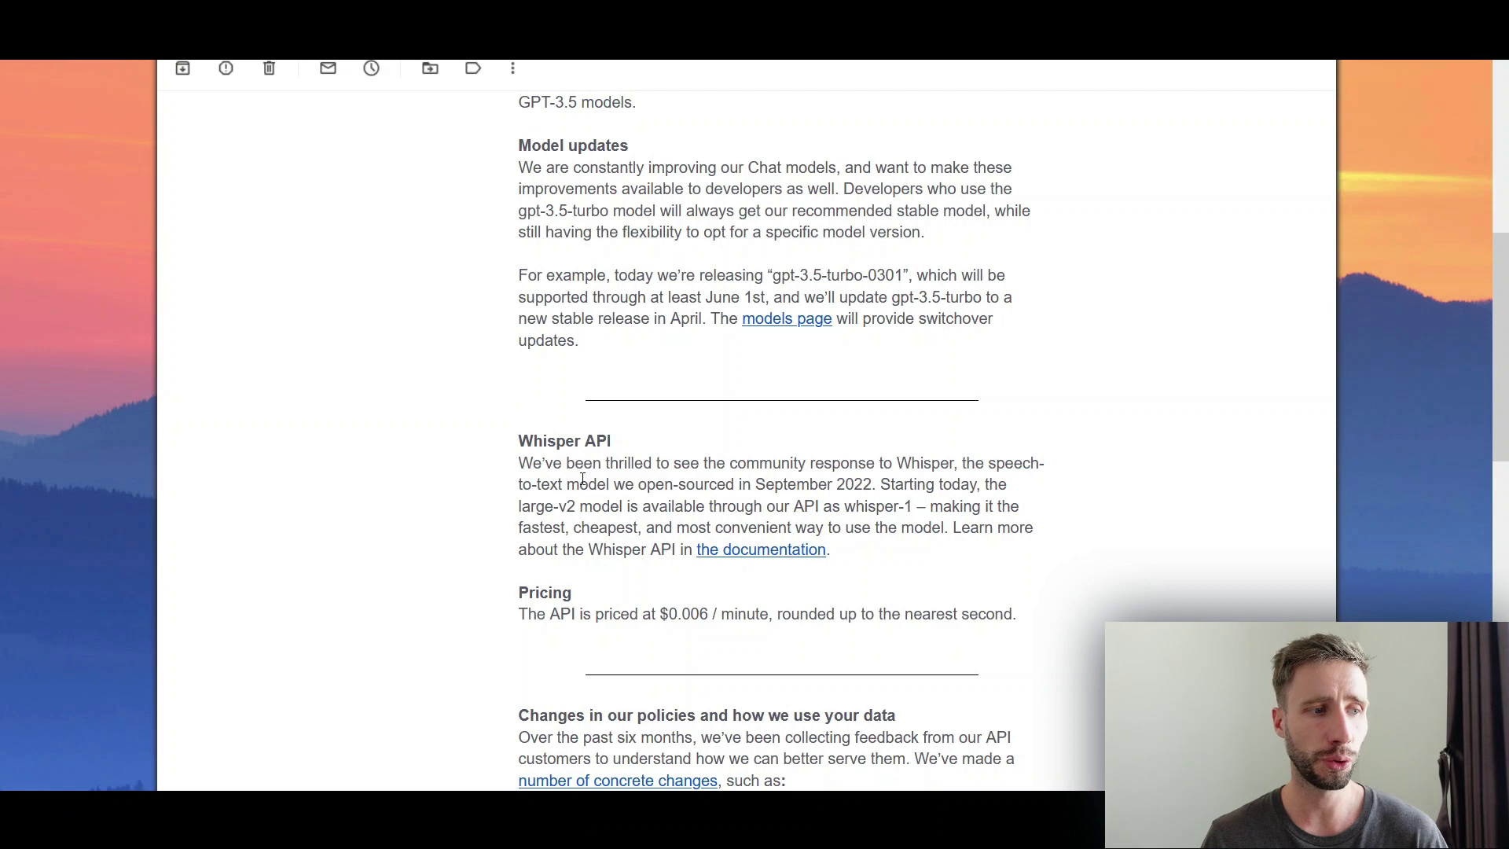
pyautogui.moveTo(519, 441); pyautogui.dragTo(628, 446)
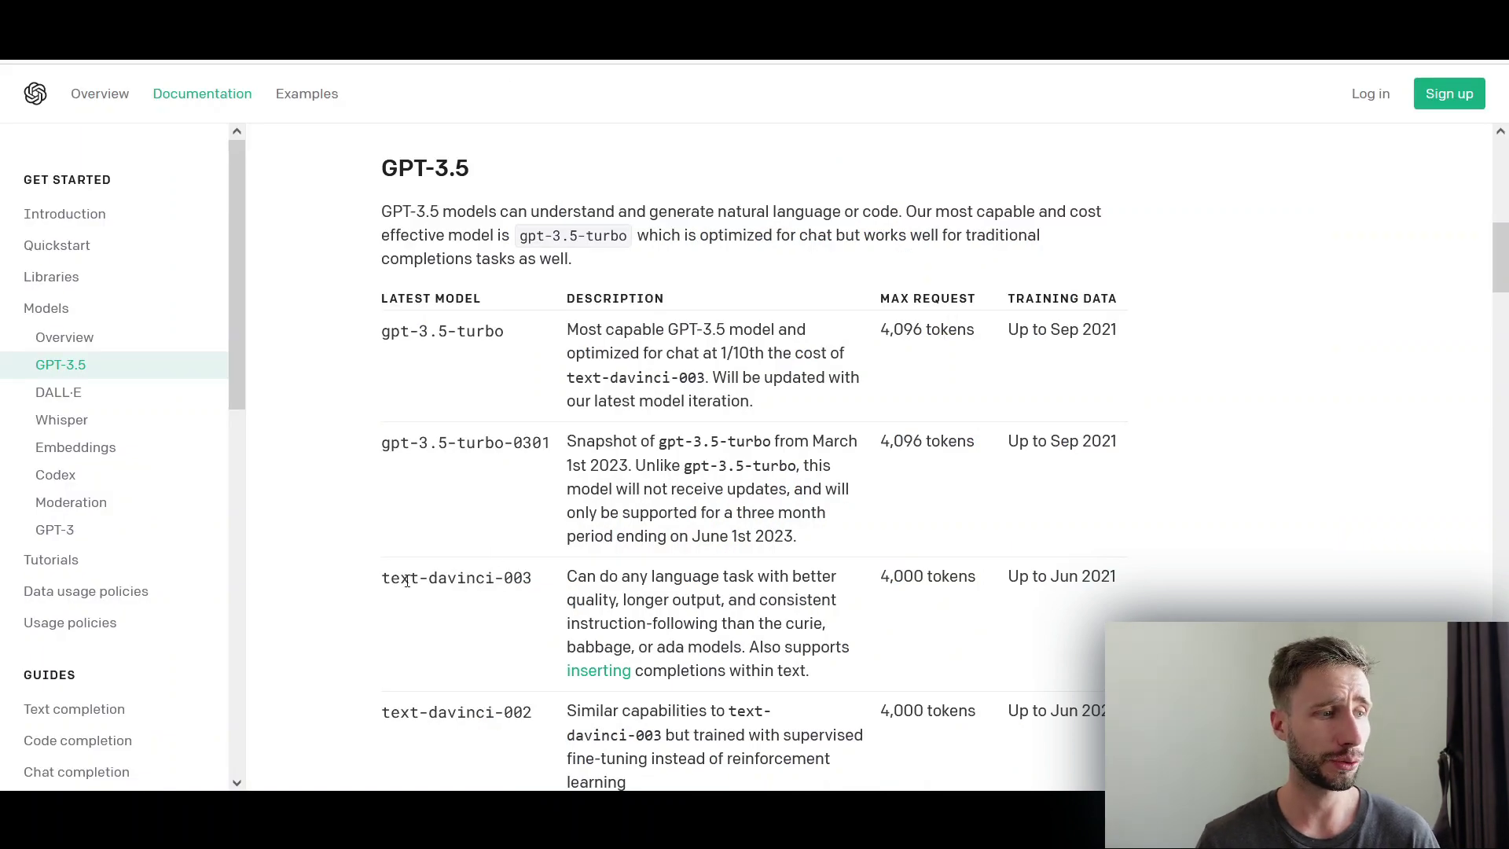
# Compare the training data dates of text-davinci-003 and gpt-3.5-turbo in the GPT-3.5 models documentation.
pyautogui.moveTo(385, 581); pyautogui.dragTo(542, 585)
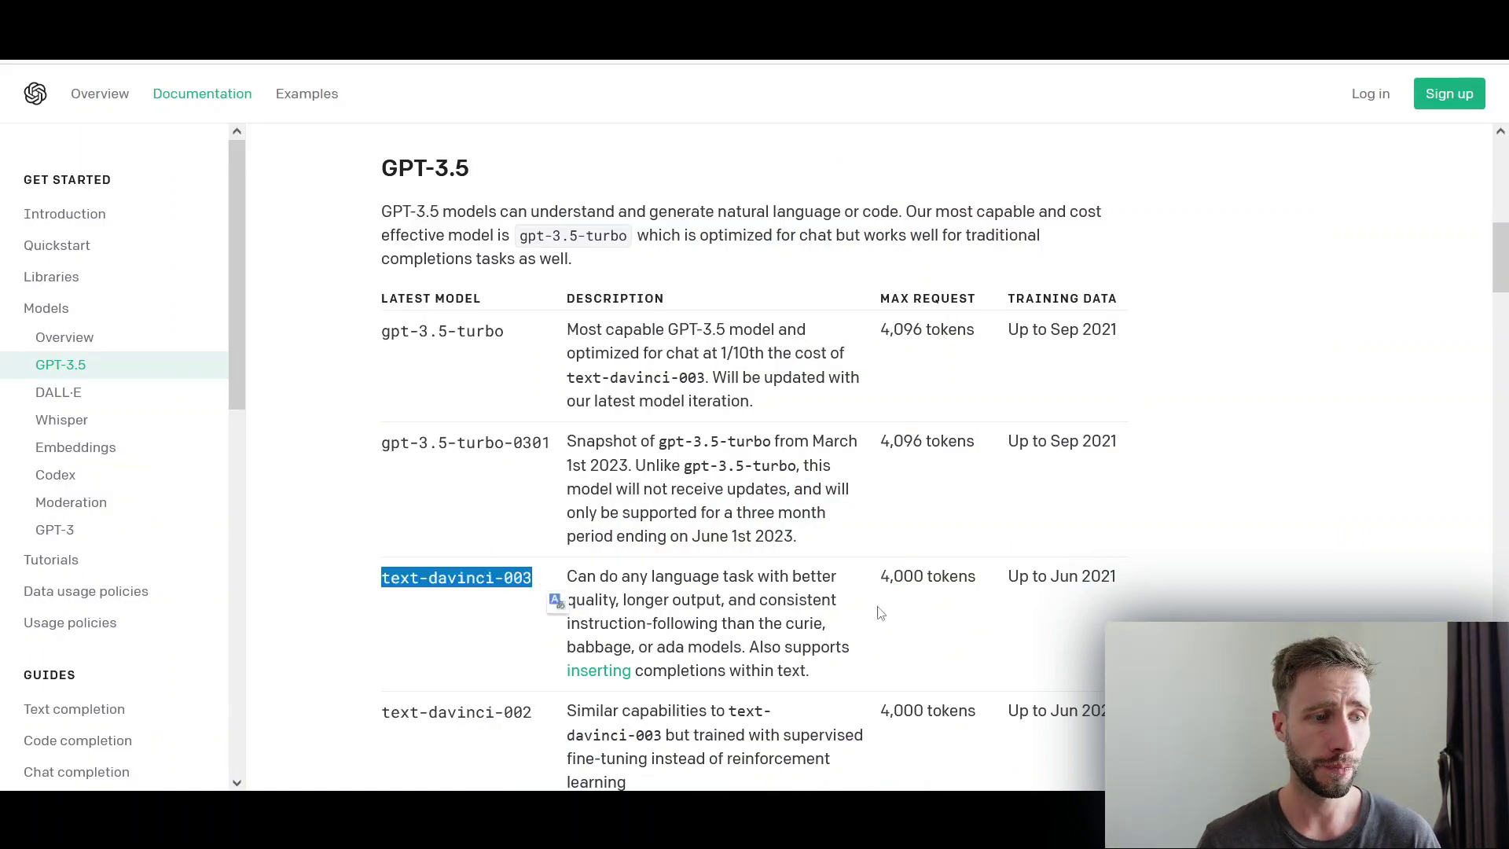
pyautogui.moveTo(1052, 578); pyautogui.dragTo(1117, 580)
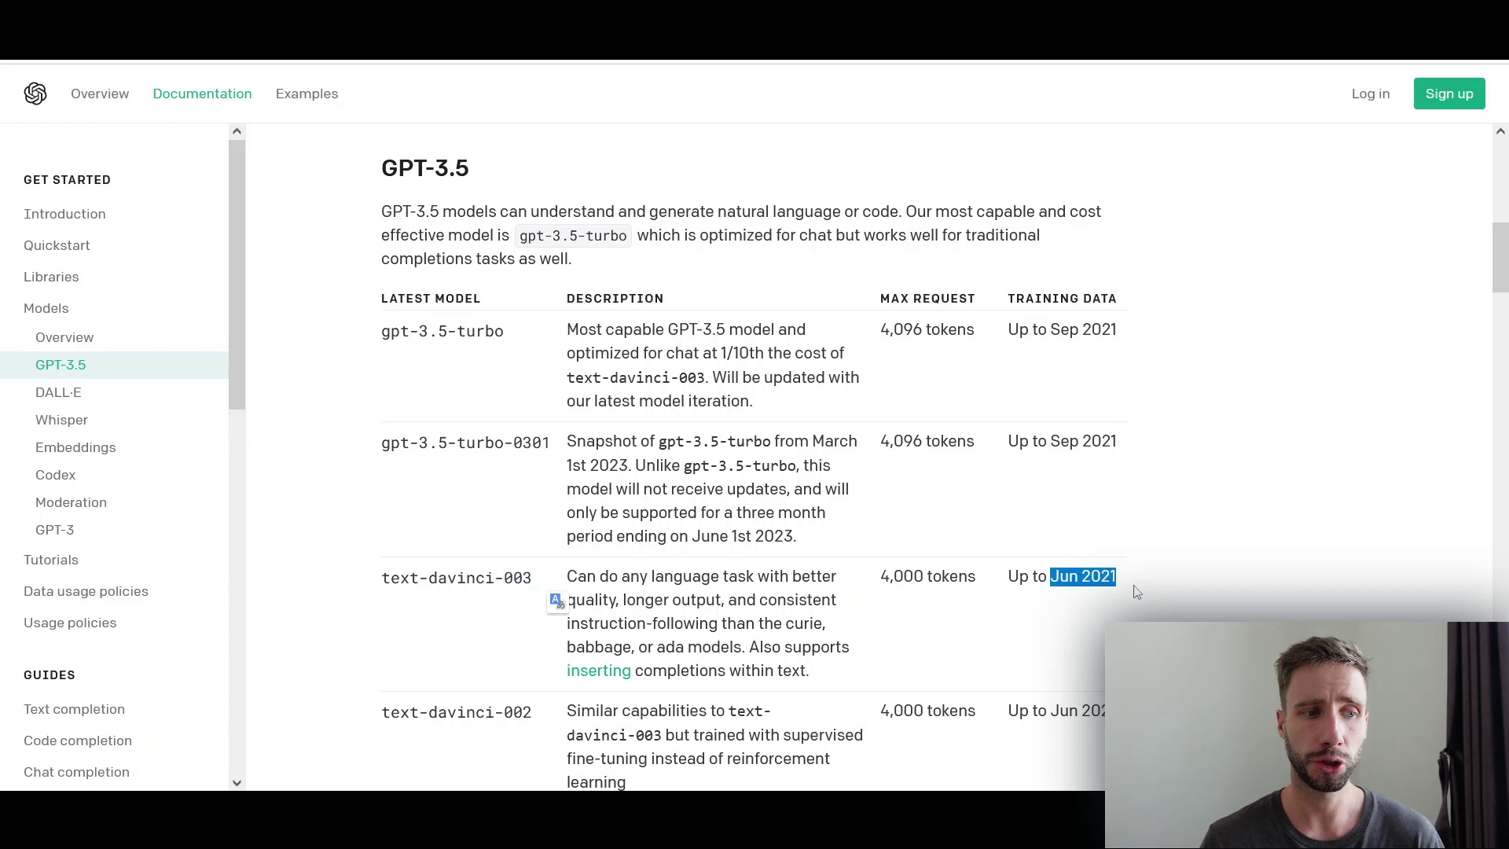
pyautogui.moveTo(380, 332); pyautogui.dragTo(525, 335)
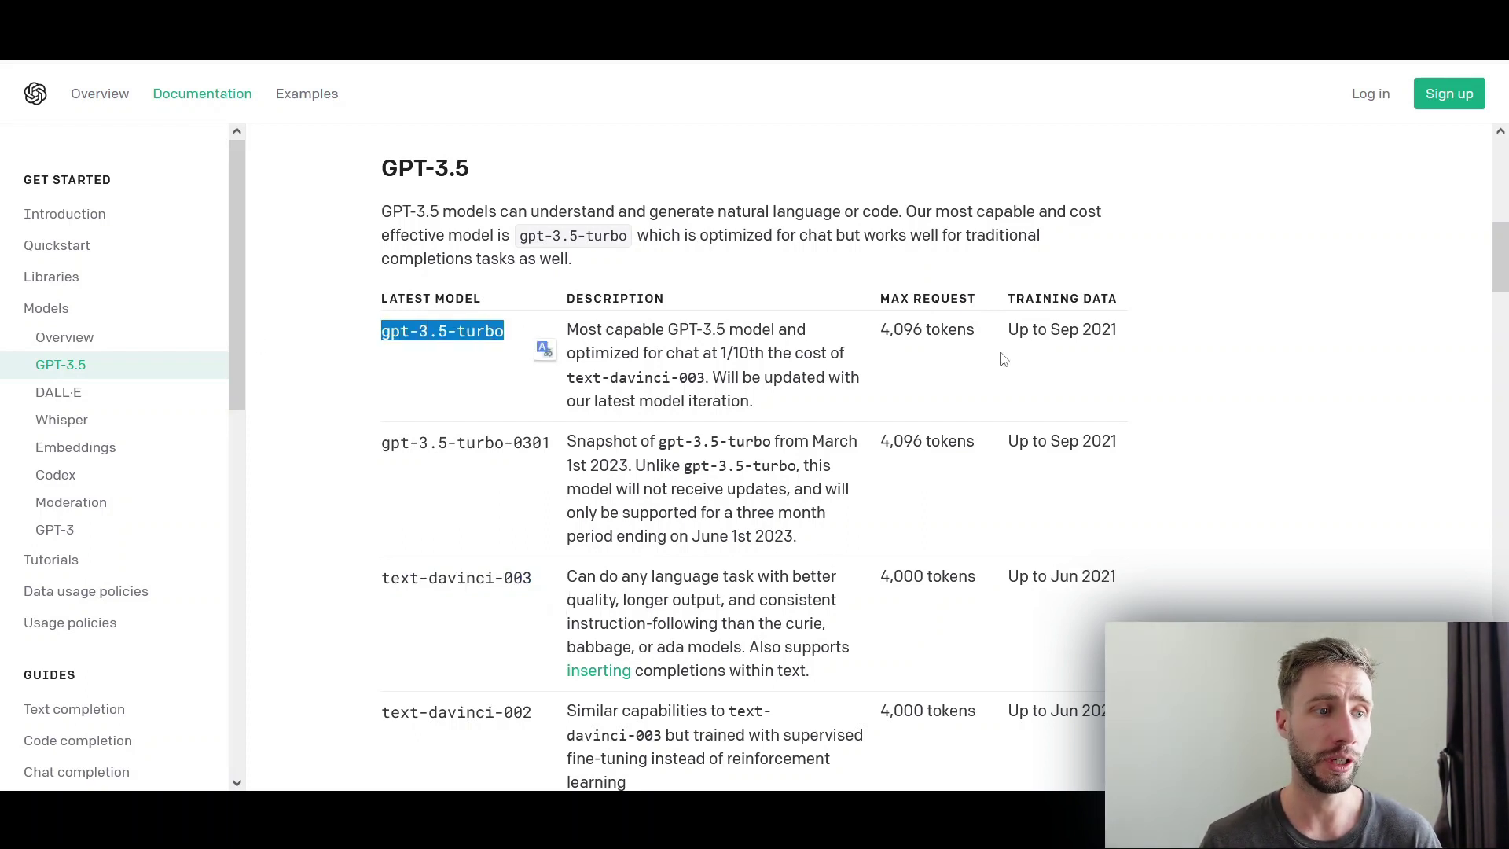
pyautogui.moveTo(1052, 330); pyautogui.dragTo(1120, 332)
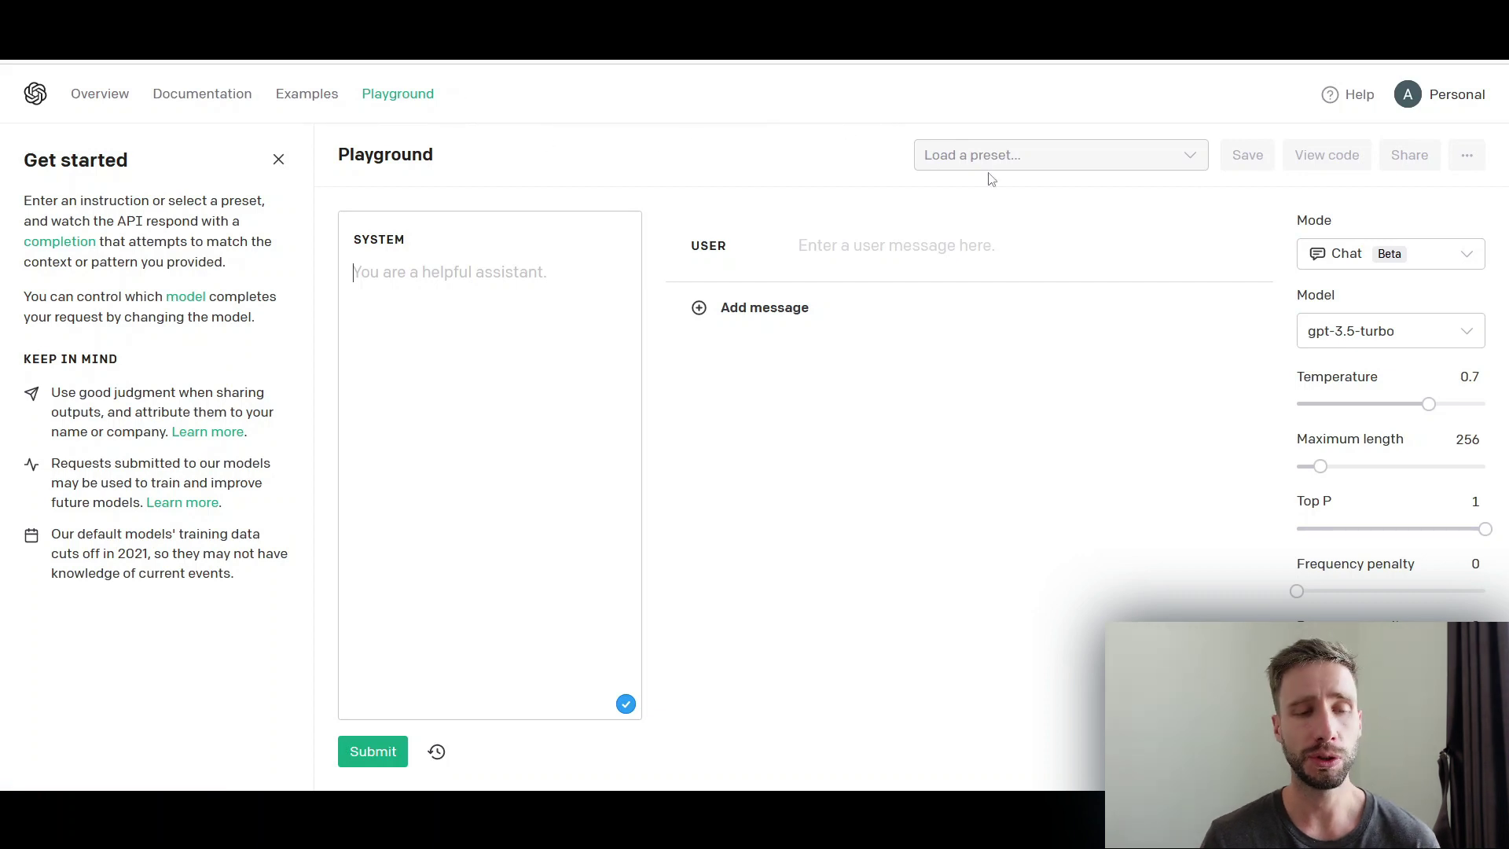
# Switch the Playground mode to Complete to view its model, and return to Chat mode.
pyautogui.click(1422, 258)
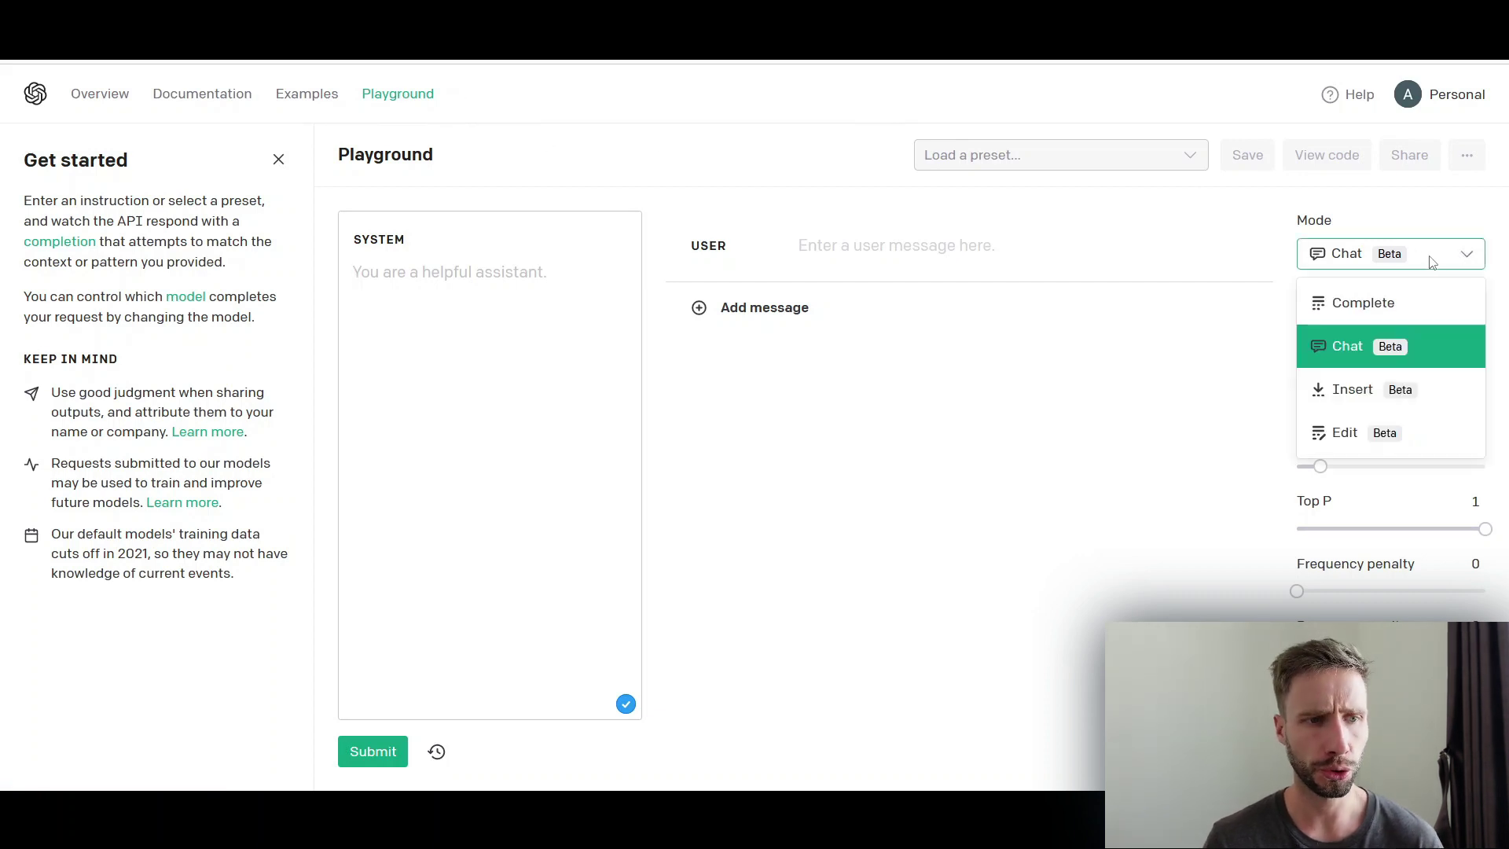
pyautogui.click(1407, 301)
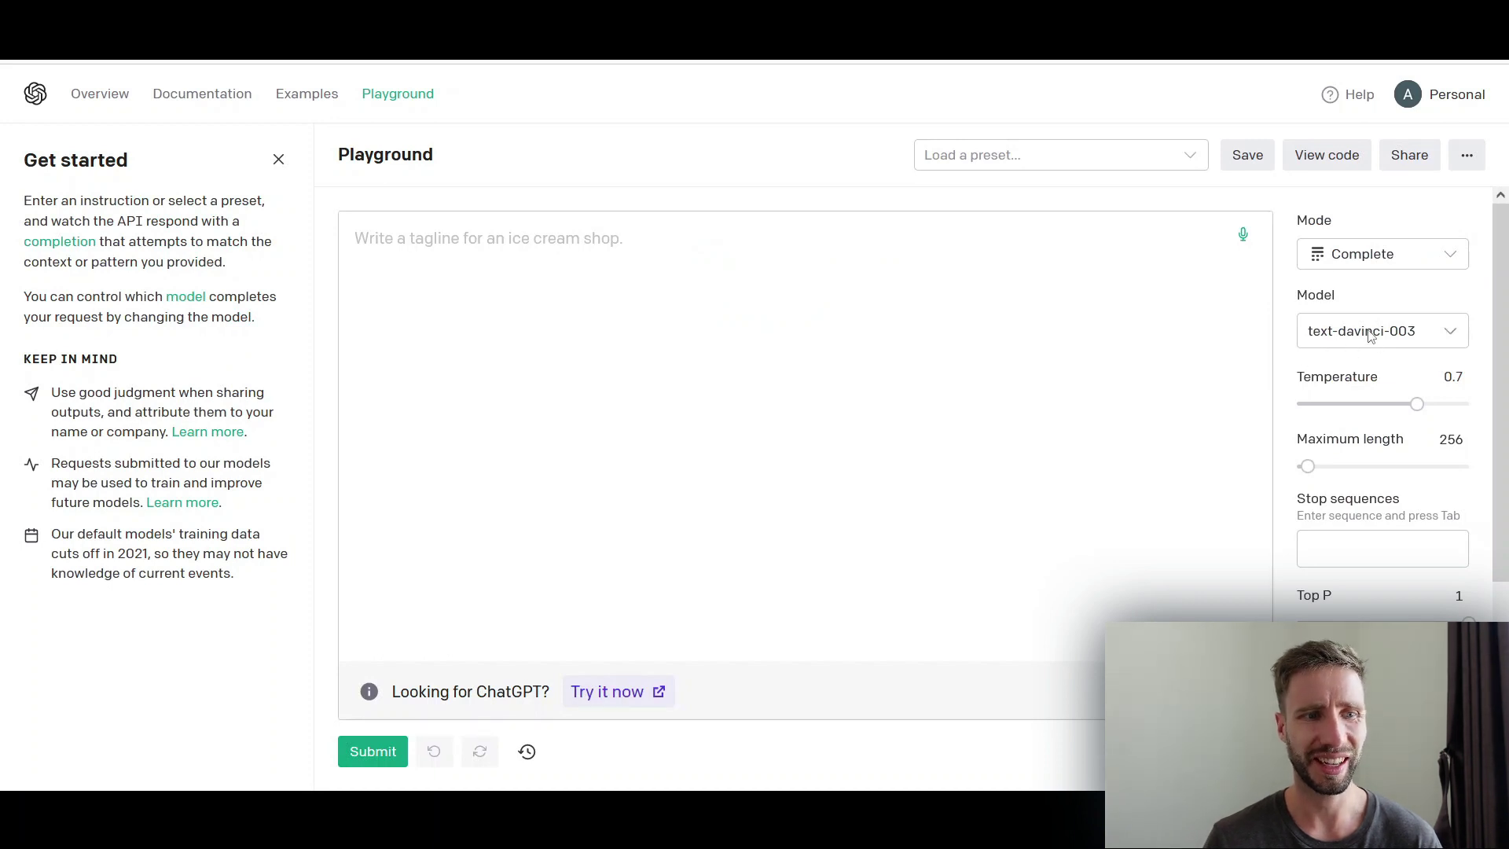
pyautogui.click(1407, 258)
pyautogui.click(1367, 346)
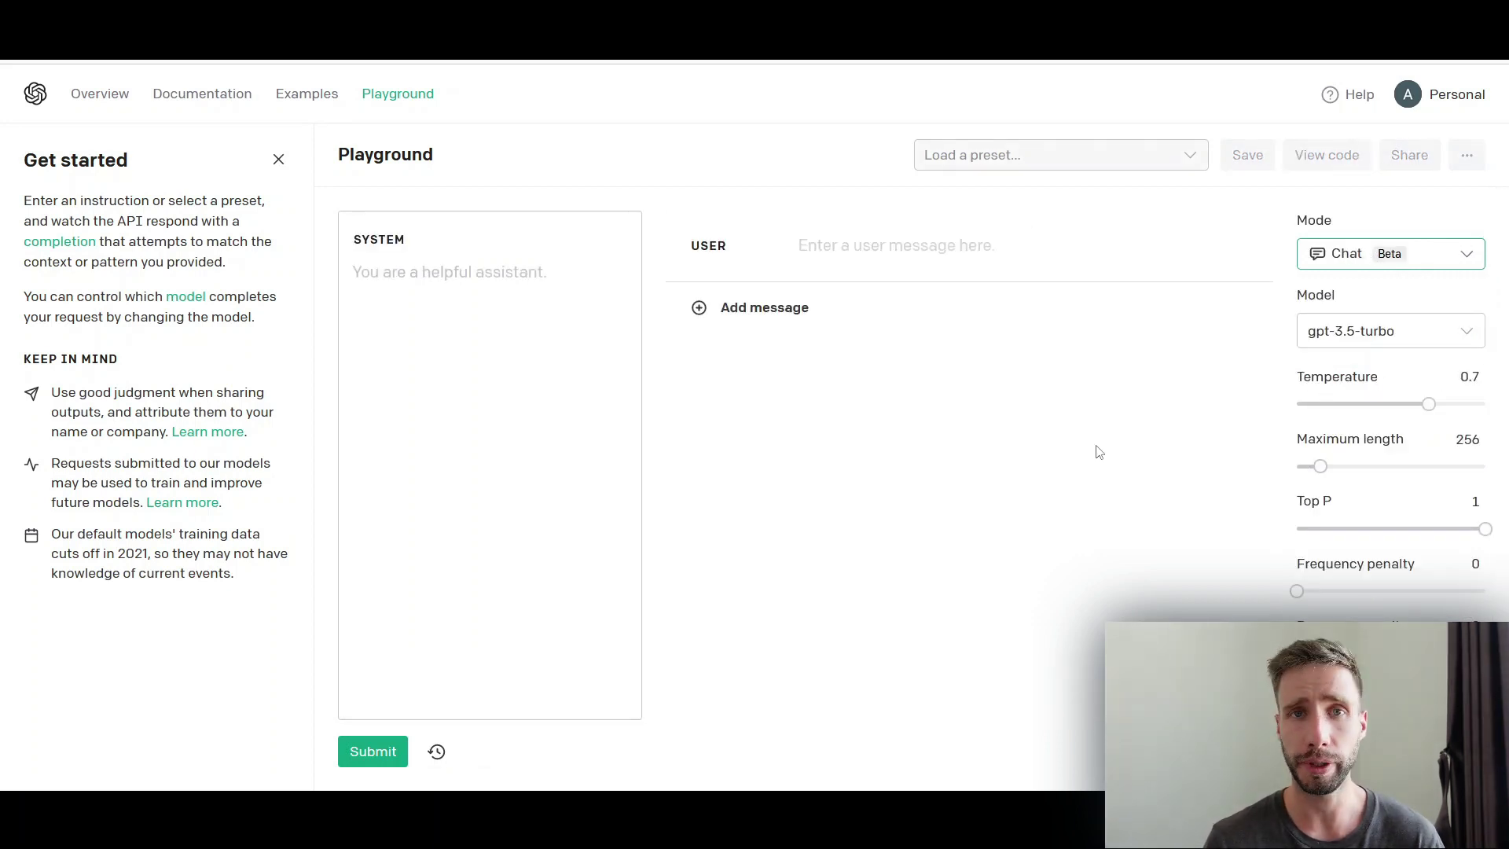
pyautogui.press('Tab')
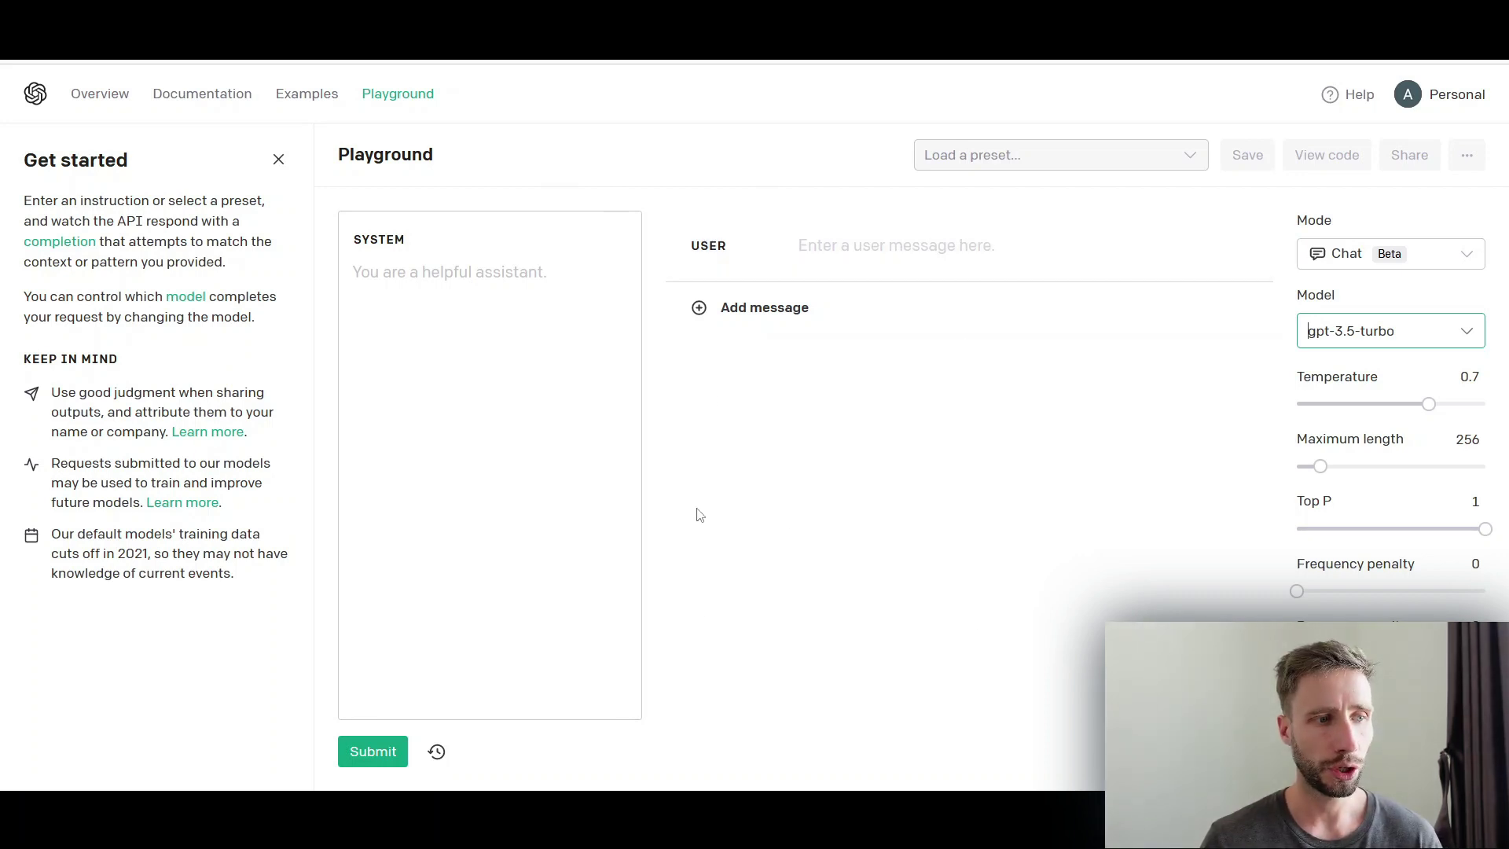
# Try switching the first message's role between User and Assistant.
pyautogui.click(454, 292)
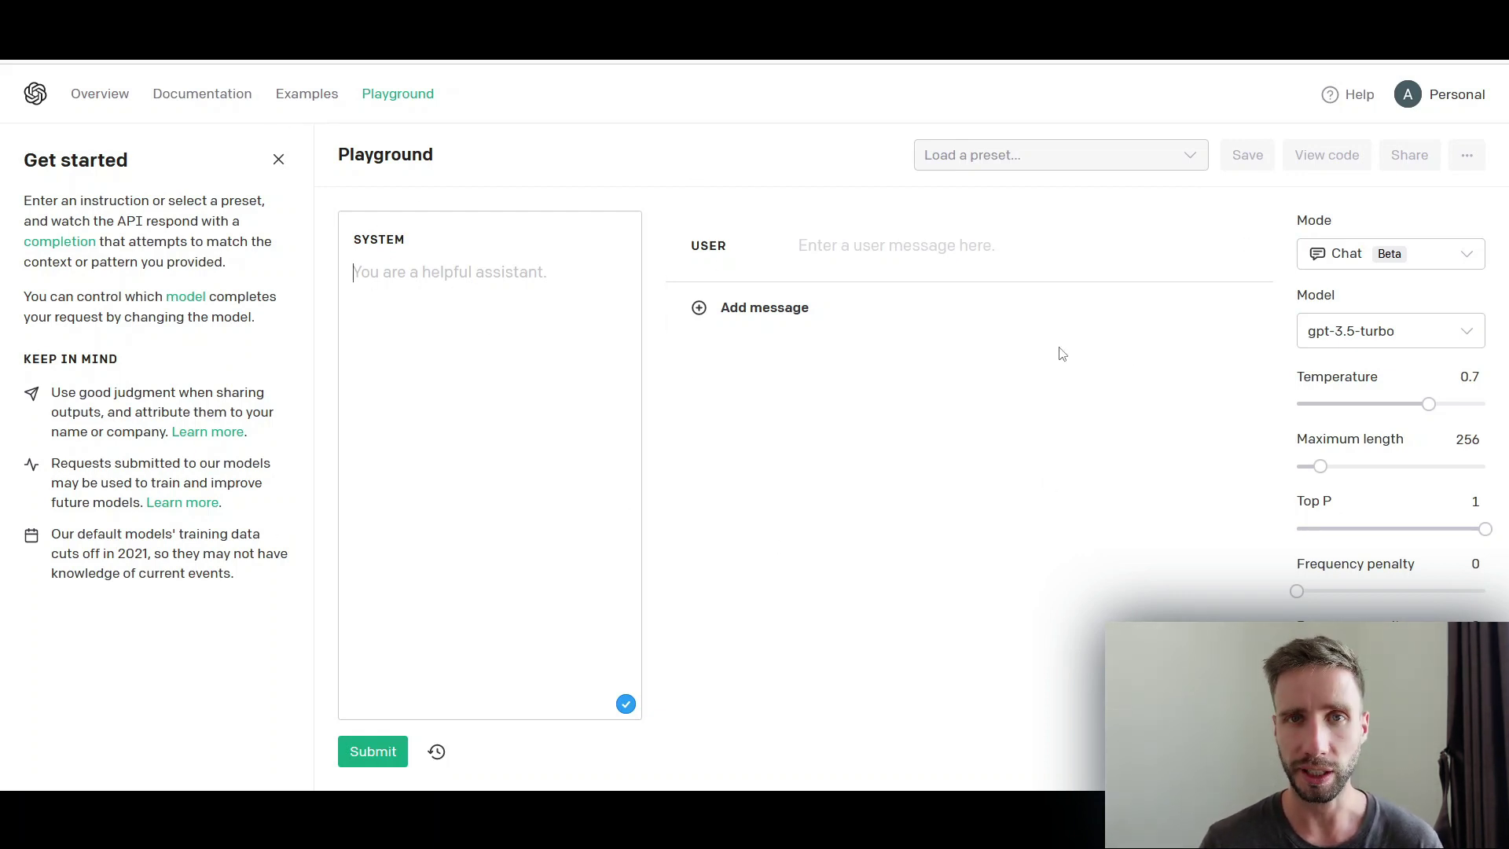
pyautogui.click(716, 259)
pyautogui.click(719, 258)
pyautogui.click(720, 258)
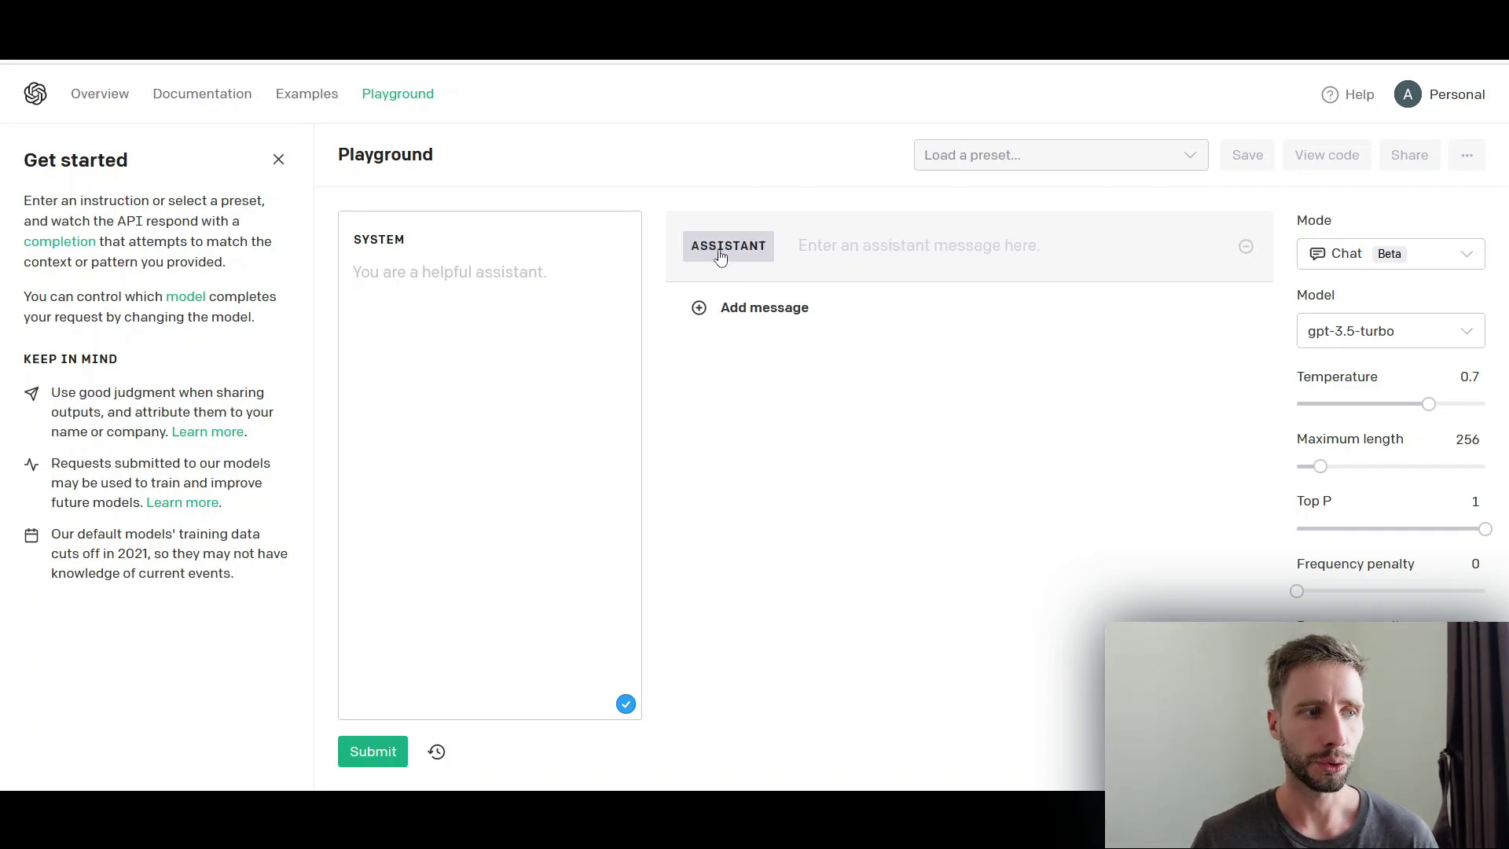
pyautogui.click(715, 248)
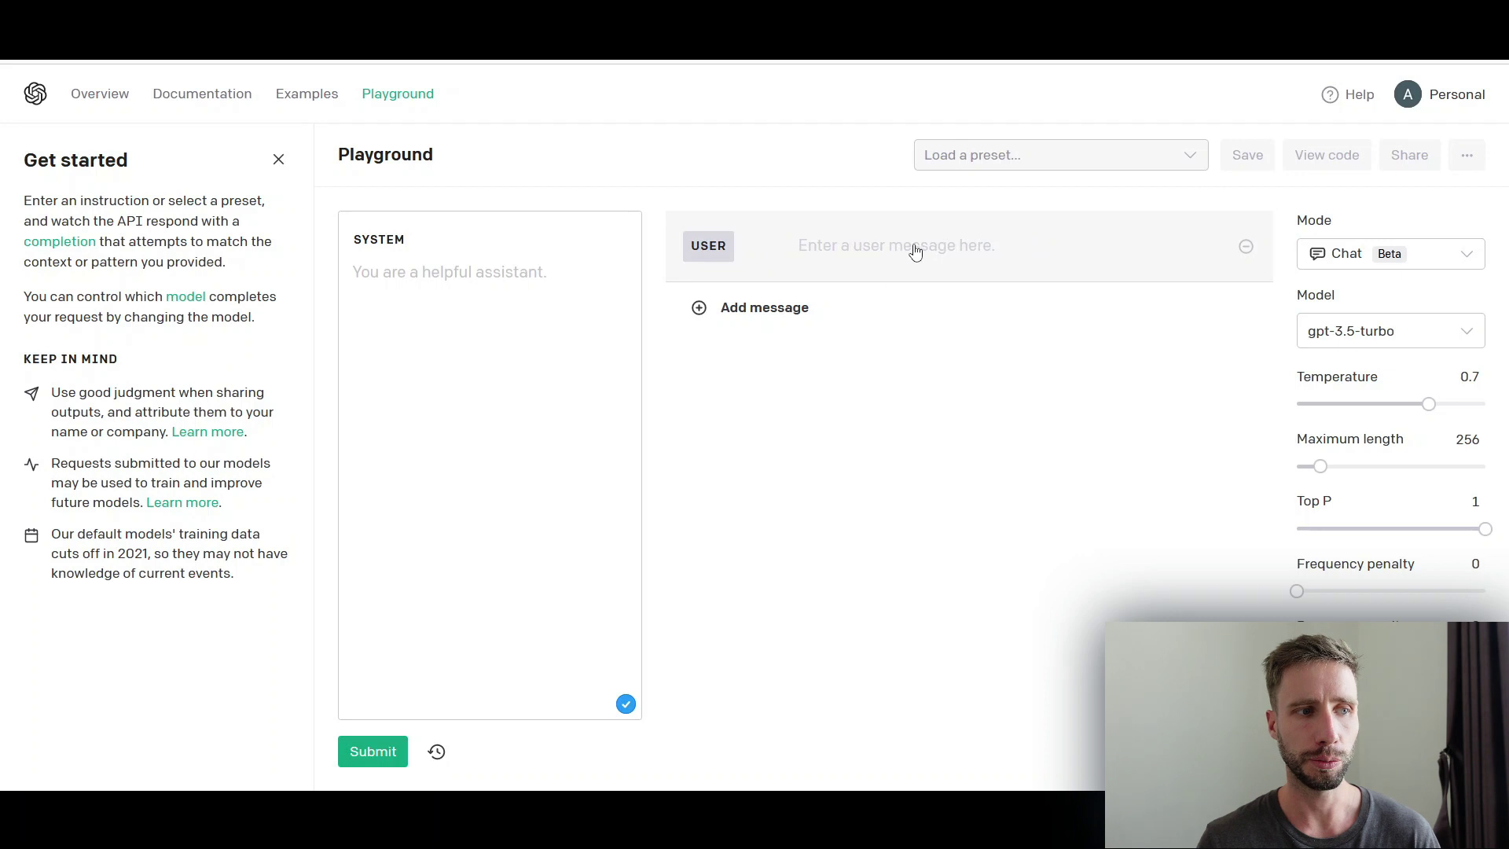
pyautogui.click(916, 250)
pyautogui.click(725, 253)
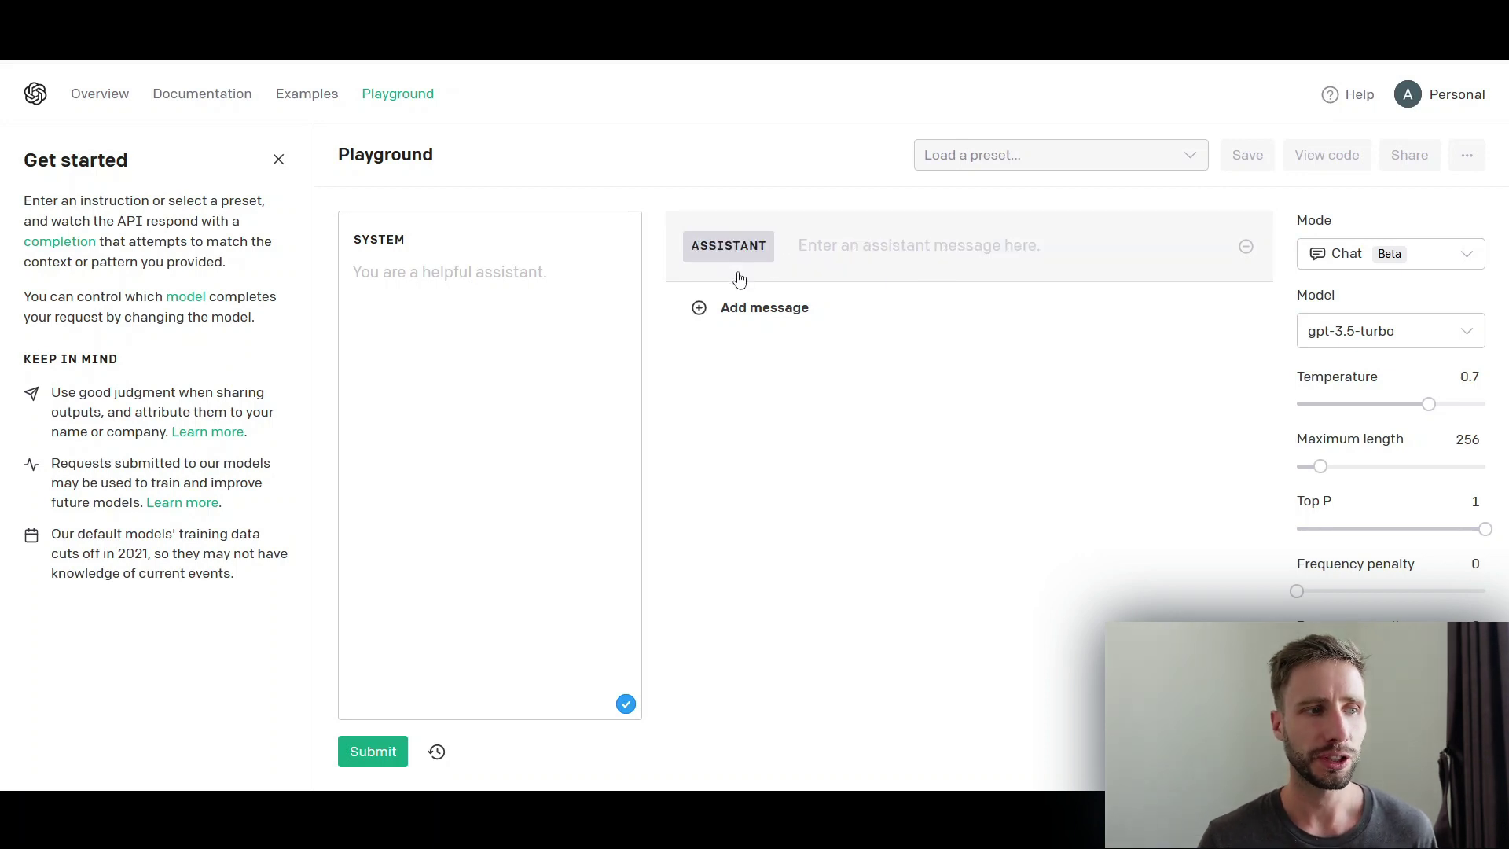
# Set the first message's role to User, enter "Ou habites tu?" as its text and submit the conversation.
pyautogui.click(833, 252)
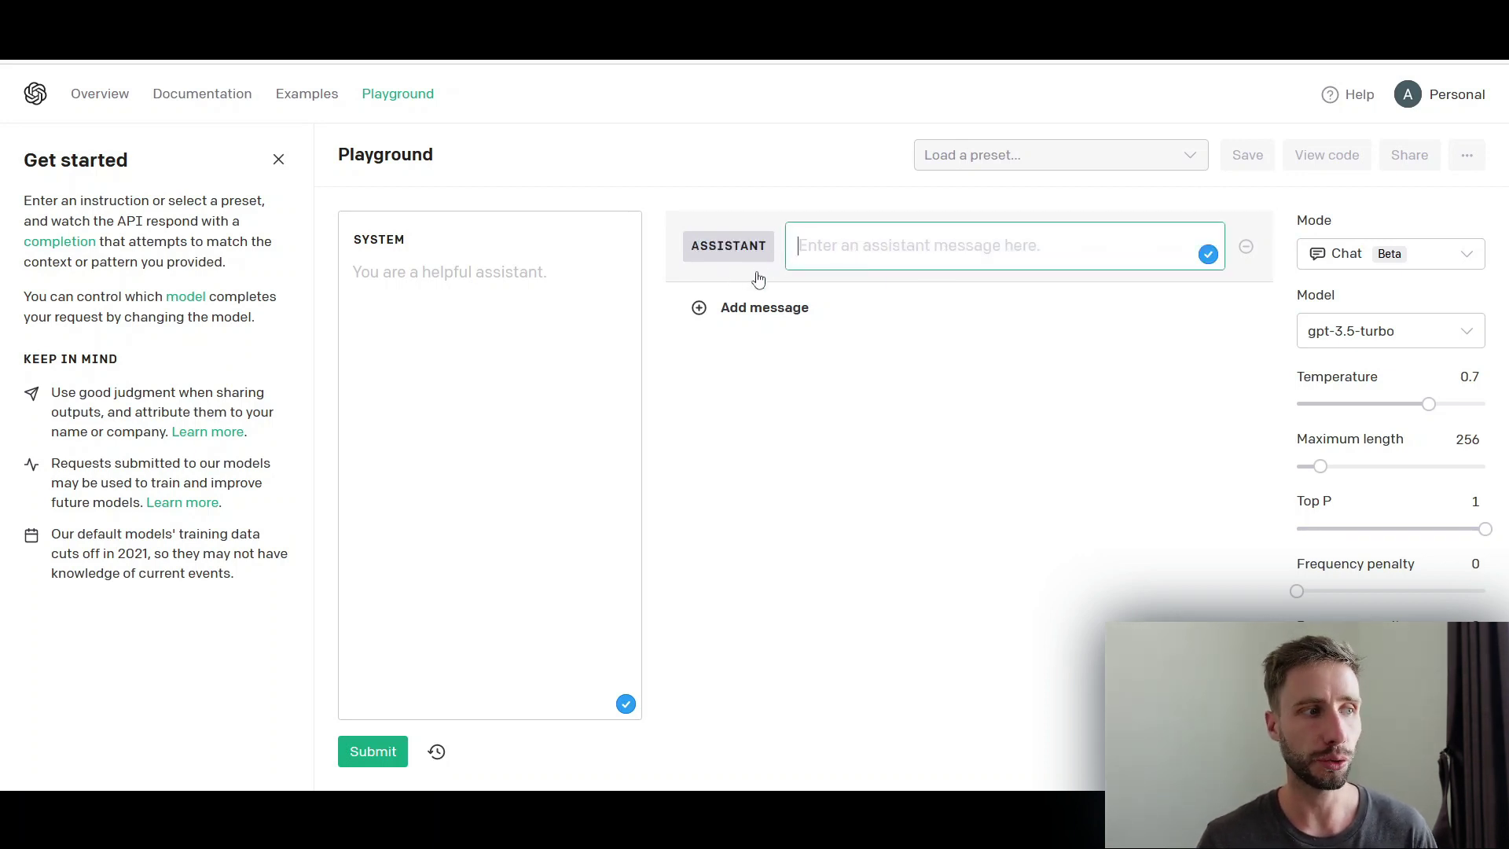
pyautogui.click(753, 272)
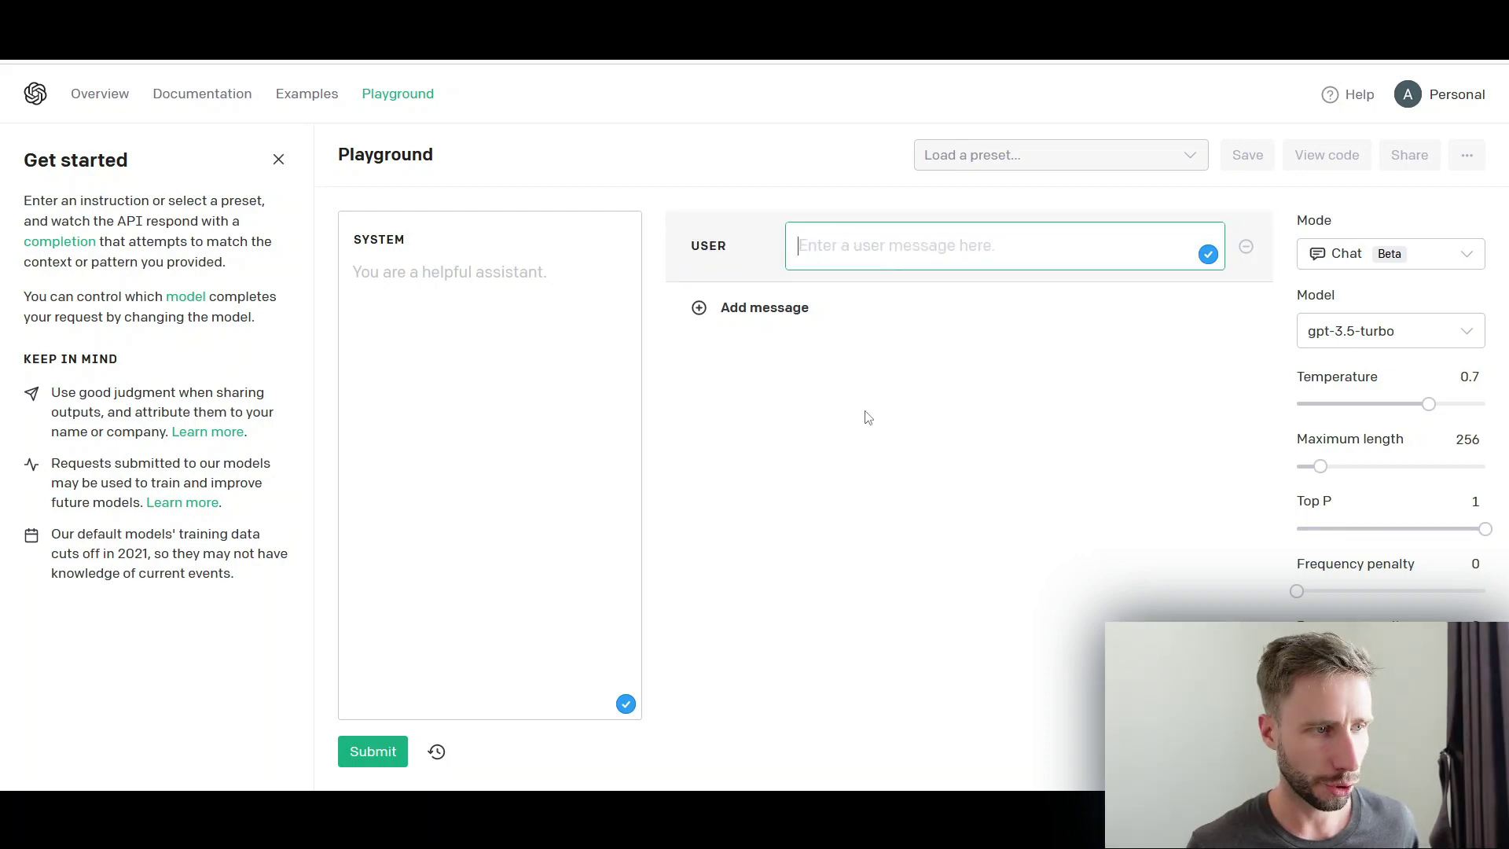
pyautogui.write('Ou h')
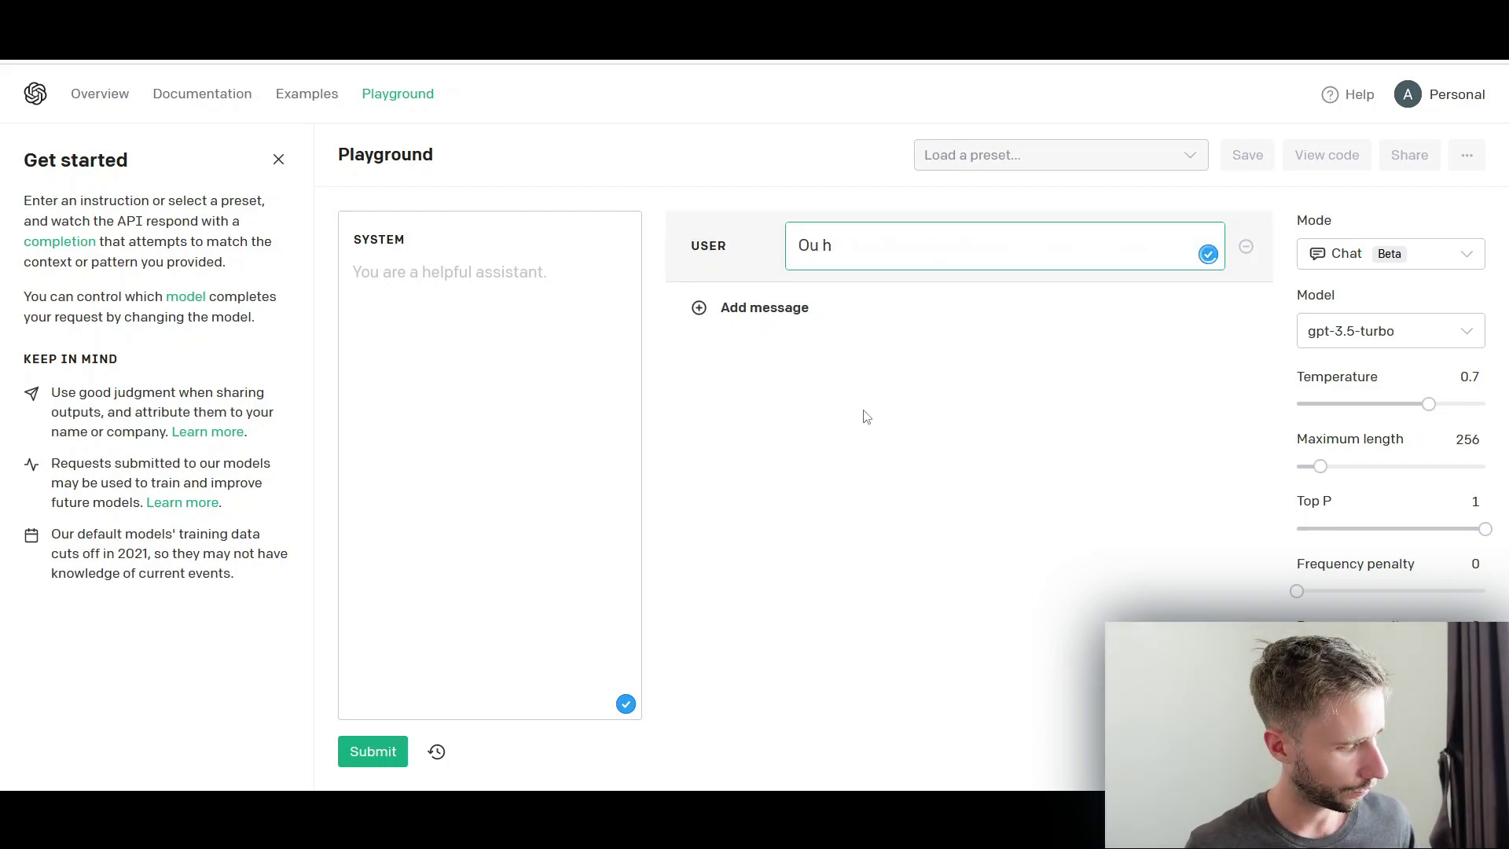
pyautogui.write('abites tu?')
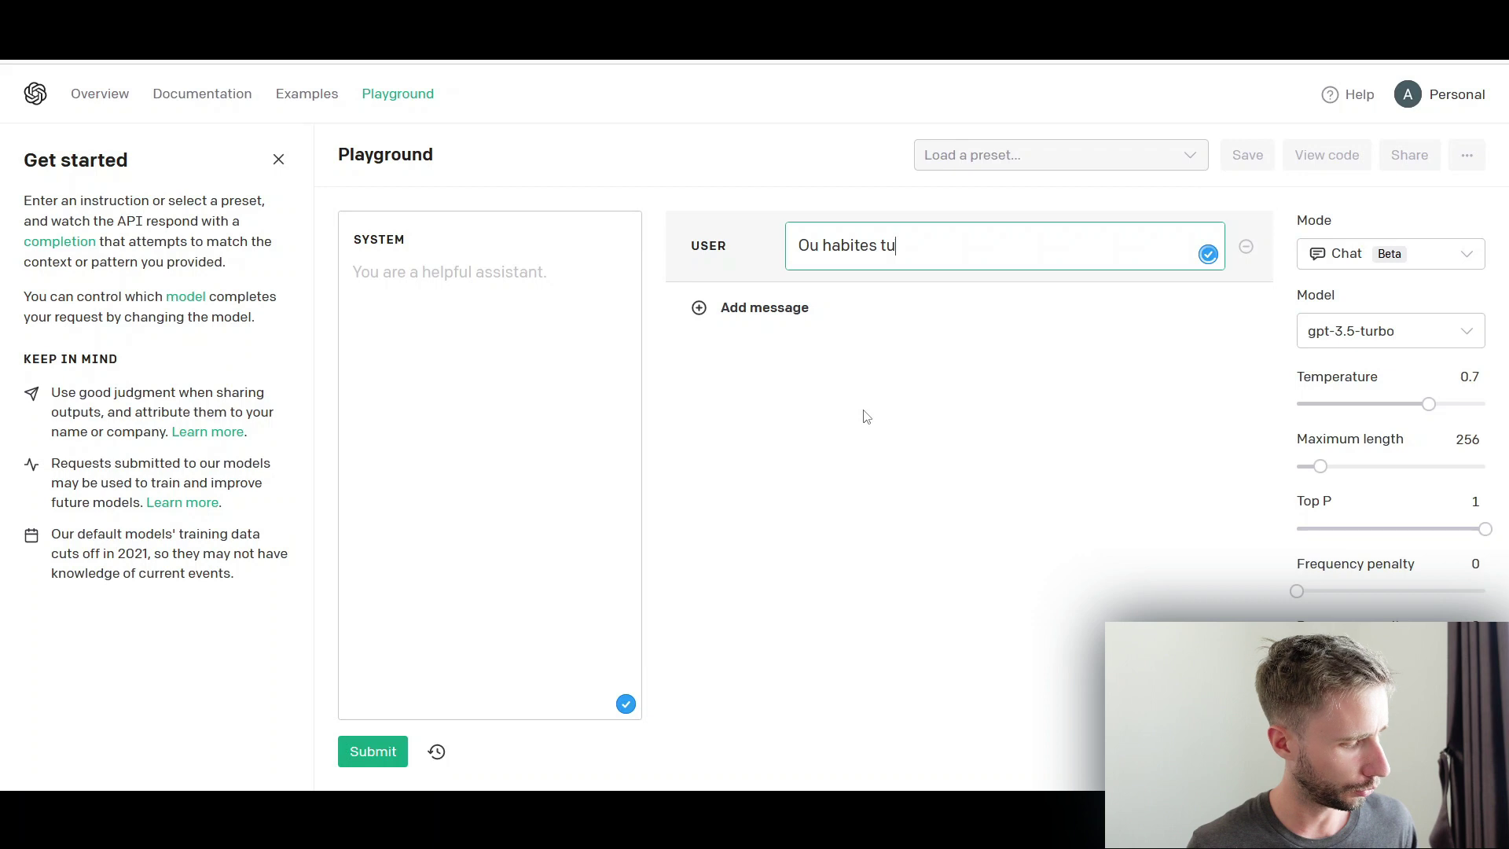
pyautogui.click(378, 753)
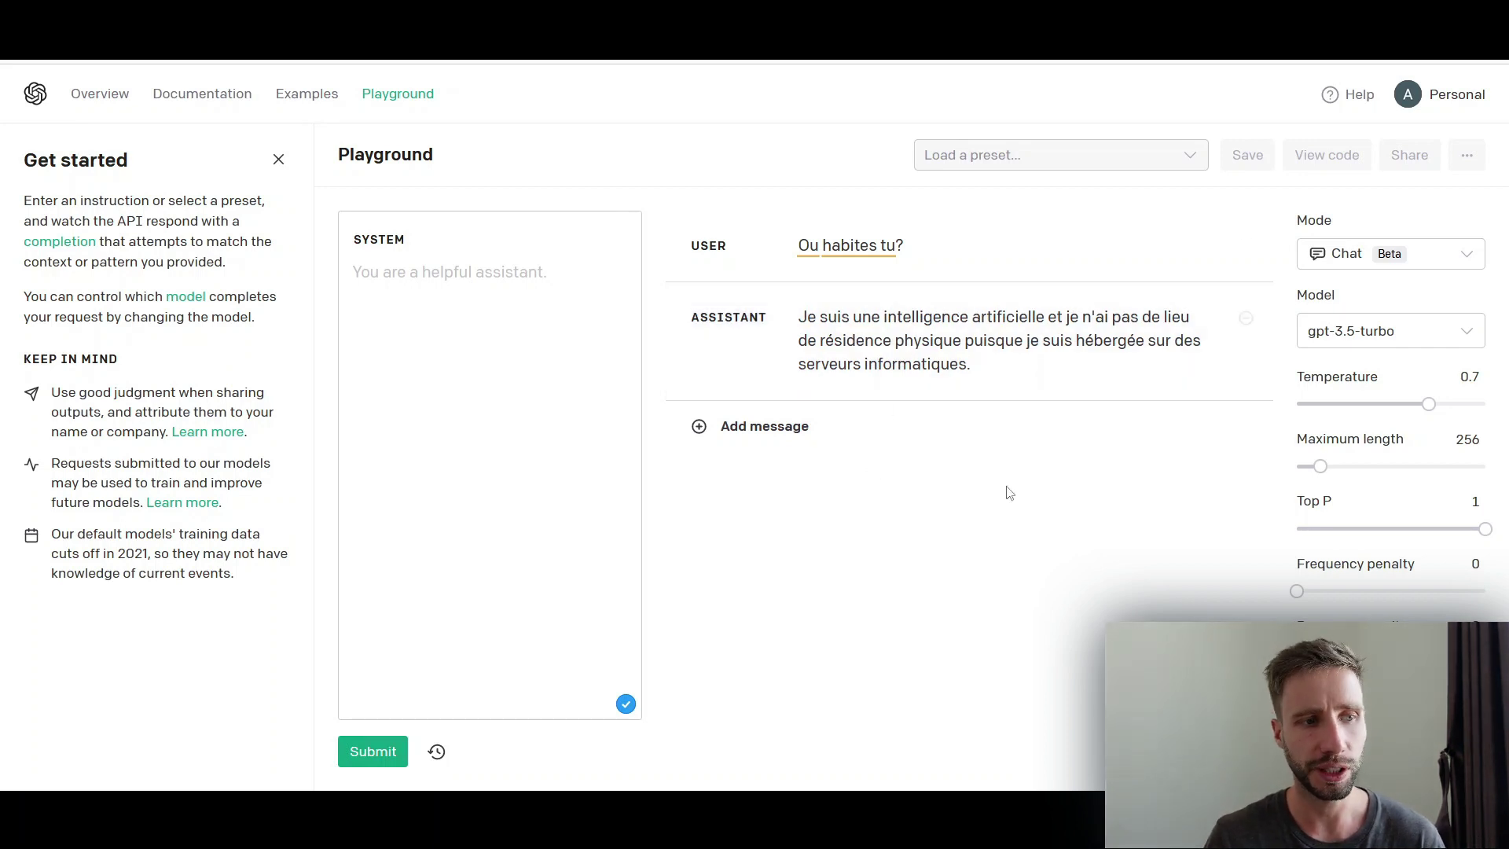
# Write the system prompt "Tu es un homme de 45 ans, tu habites en Italie à Rome. Tu aimes le vélo. Répond comme tel.".
pyautogui.click(447, 300)
pyautogui.write('Tu es un homme de 45 ans')
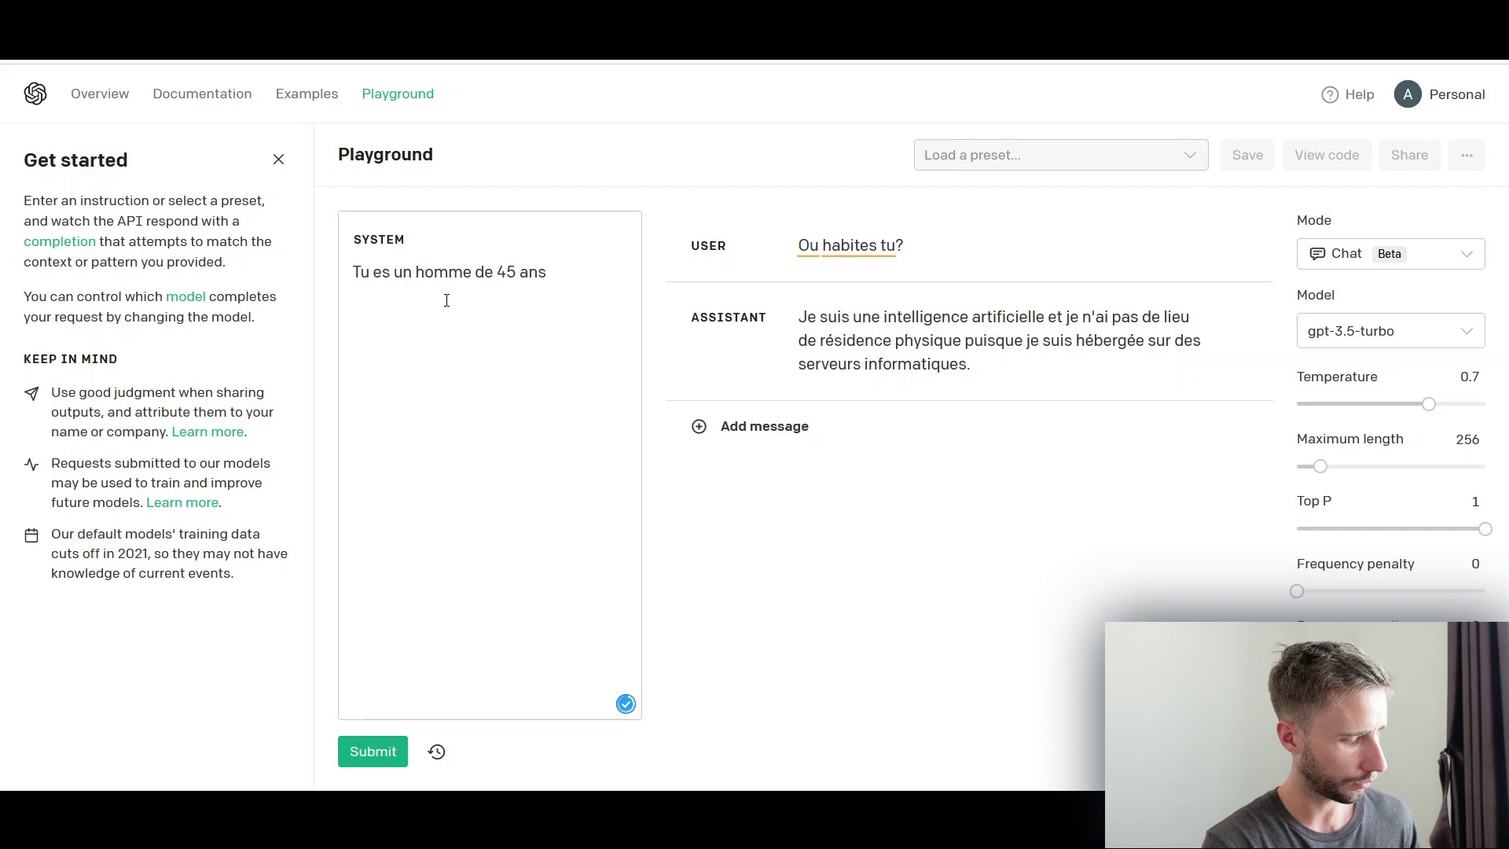
pyautogui.write(', tu habite')
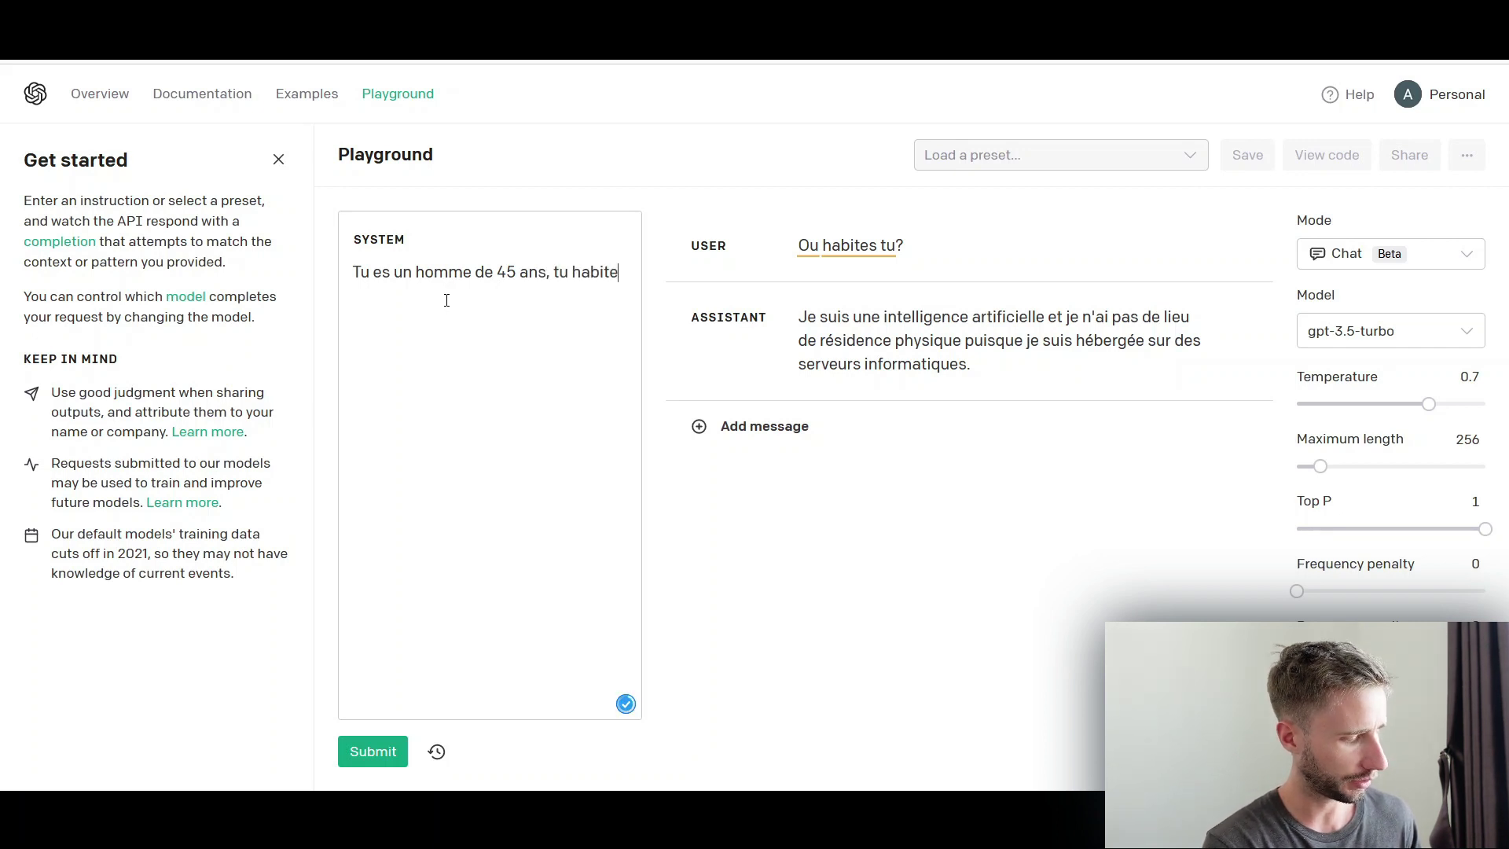
pyautogui.write('s àItalie à R')
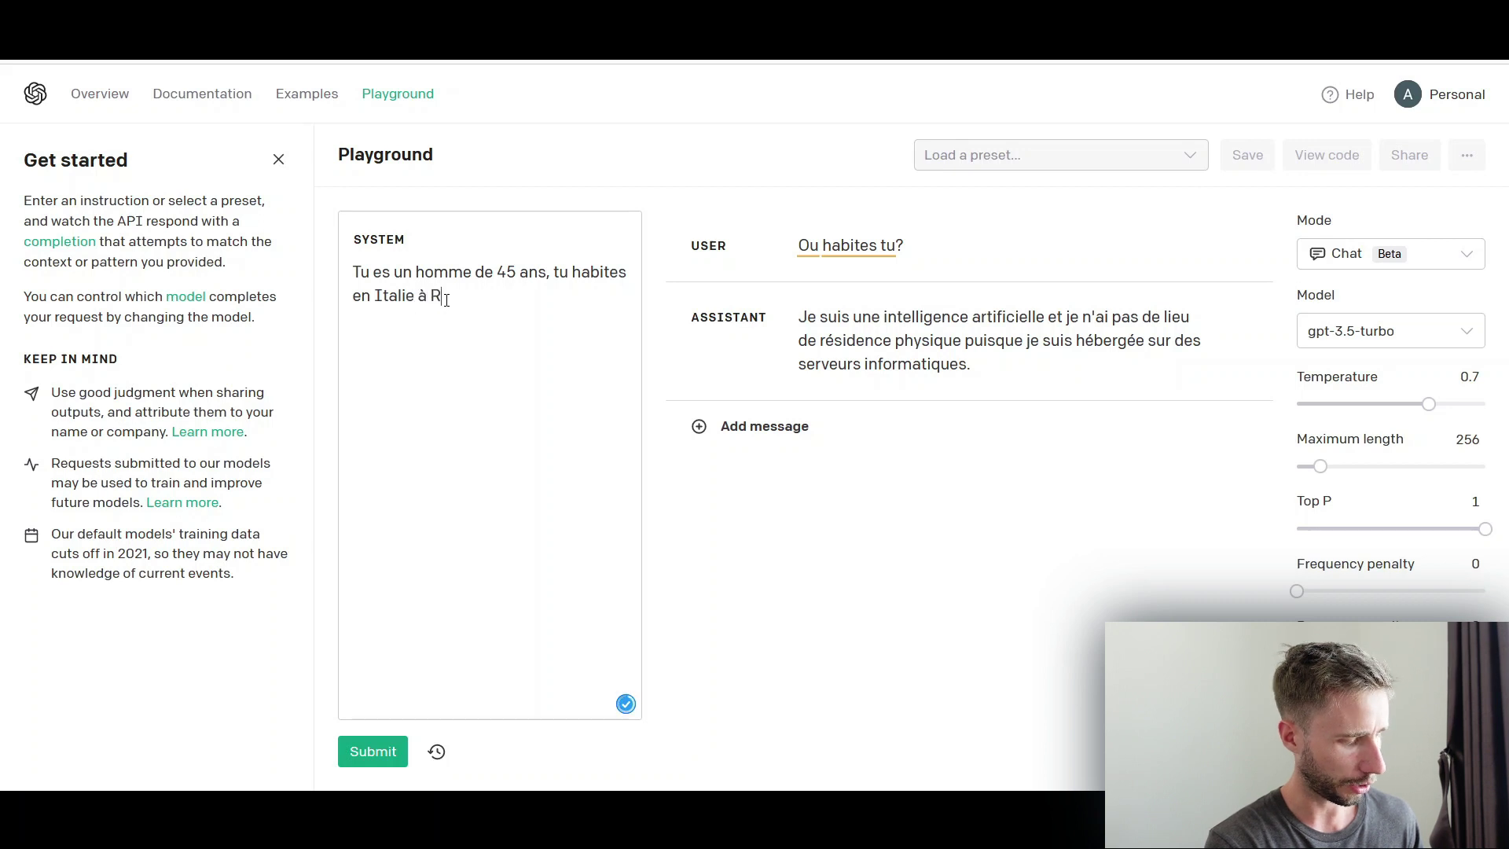
pyautogui.write('ome. TU aime l')
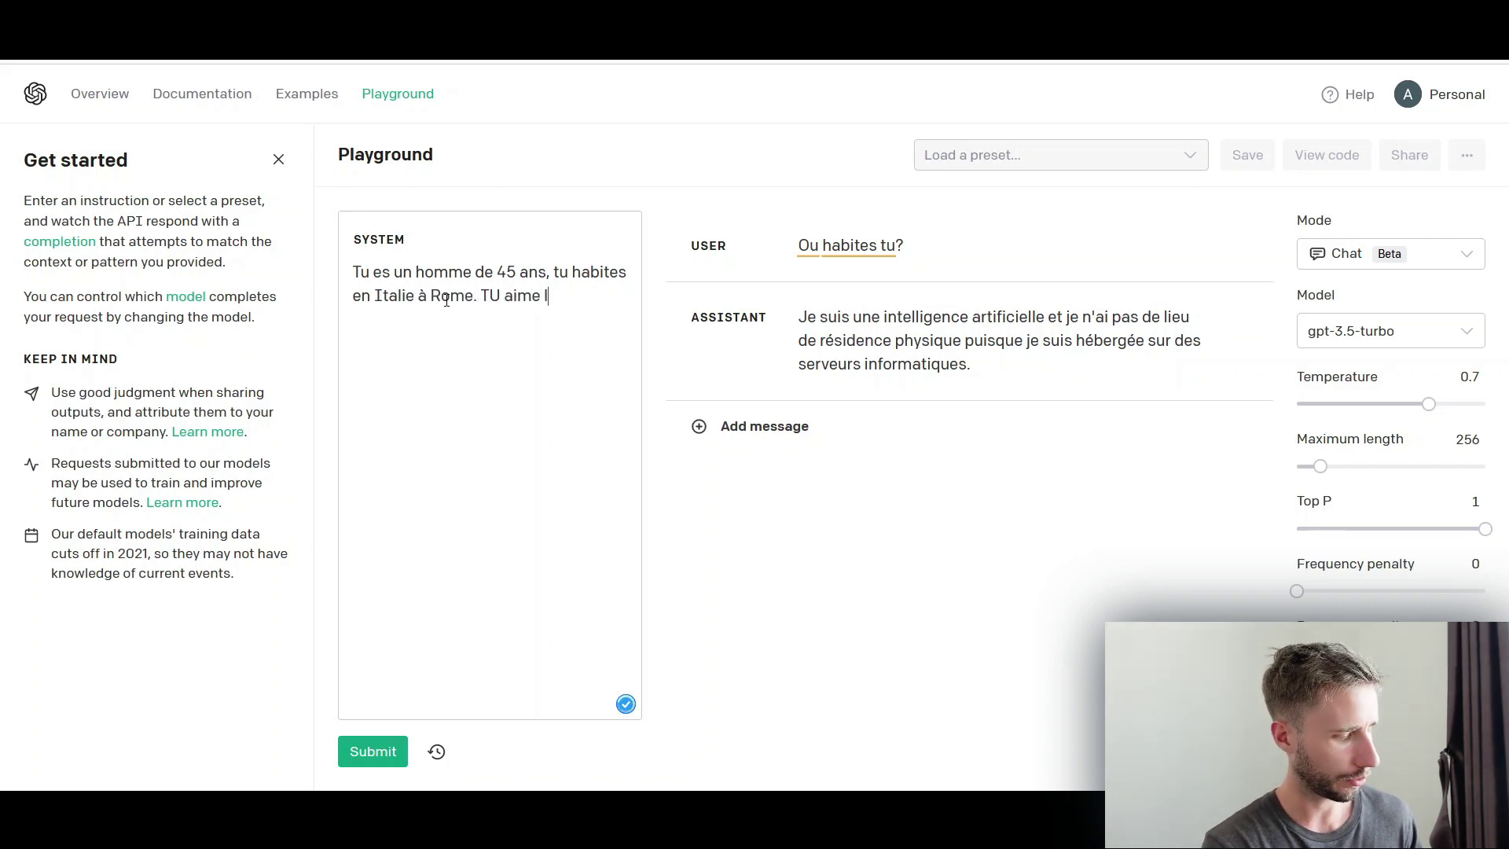
pyautogui.write('e velo. ')
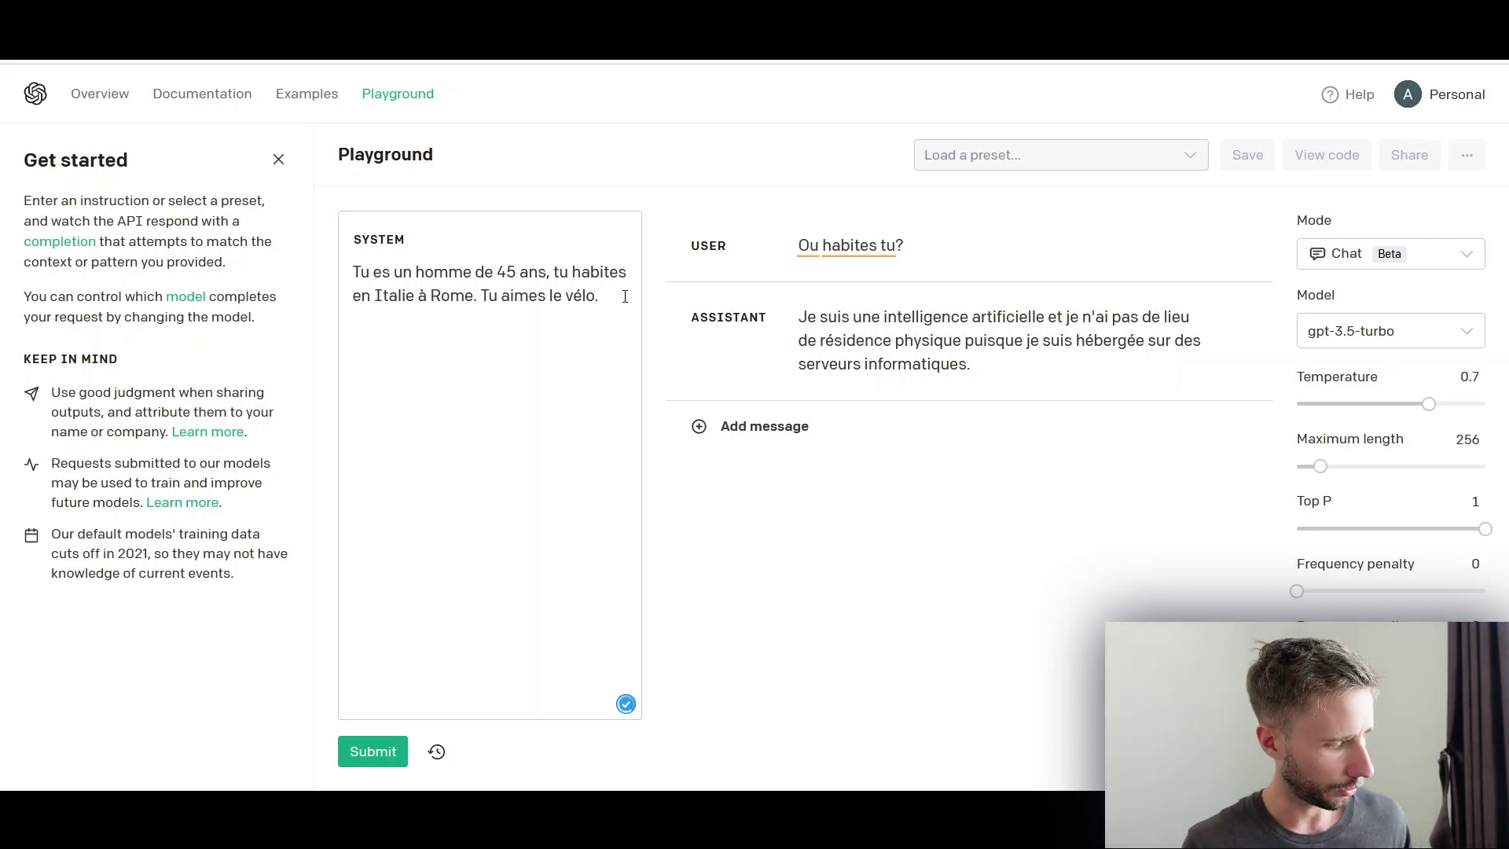
pyautogui.write('Repond')
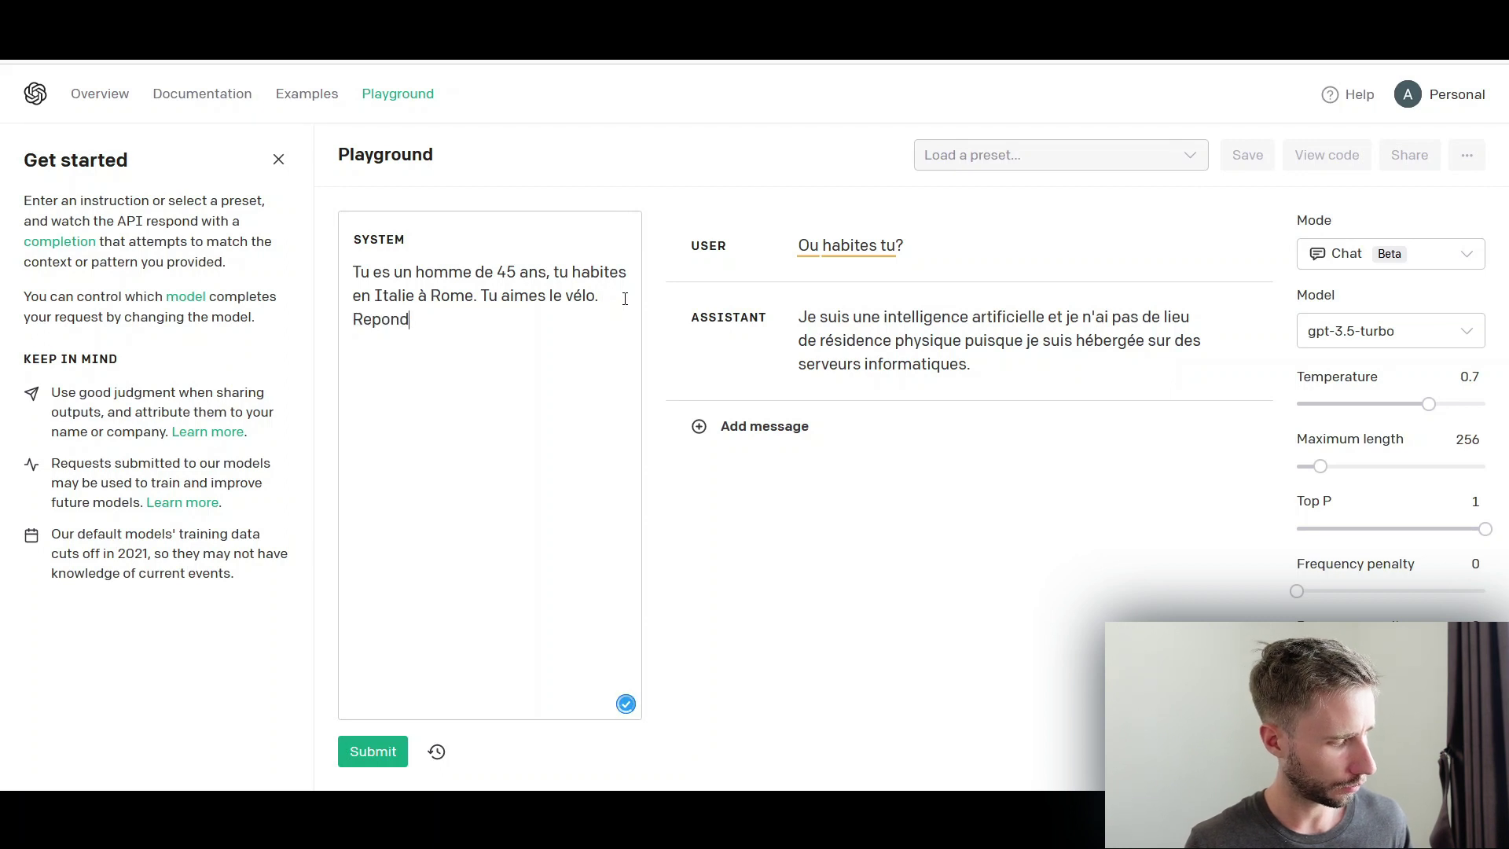
pyautogui.press('BackSpace')
pyautogui.press('BackSpace')
pyautogui.press('BackSpace')
pyautogui.press('BackSpace')
pyautogui.press('BackSpace')
pyautogui.write('épond comme tel.')
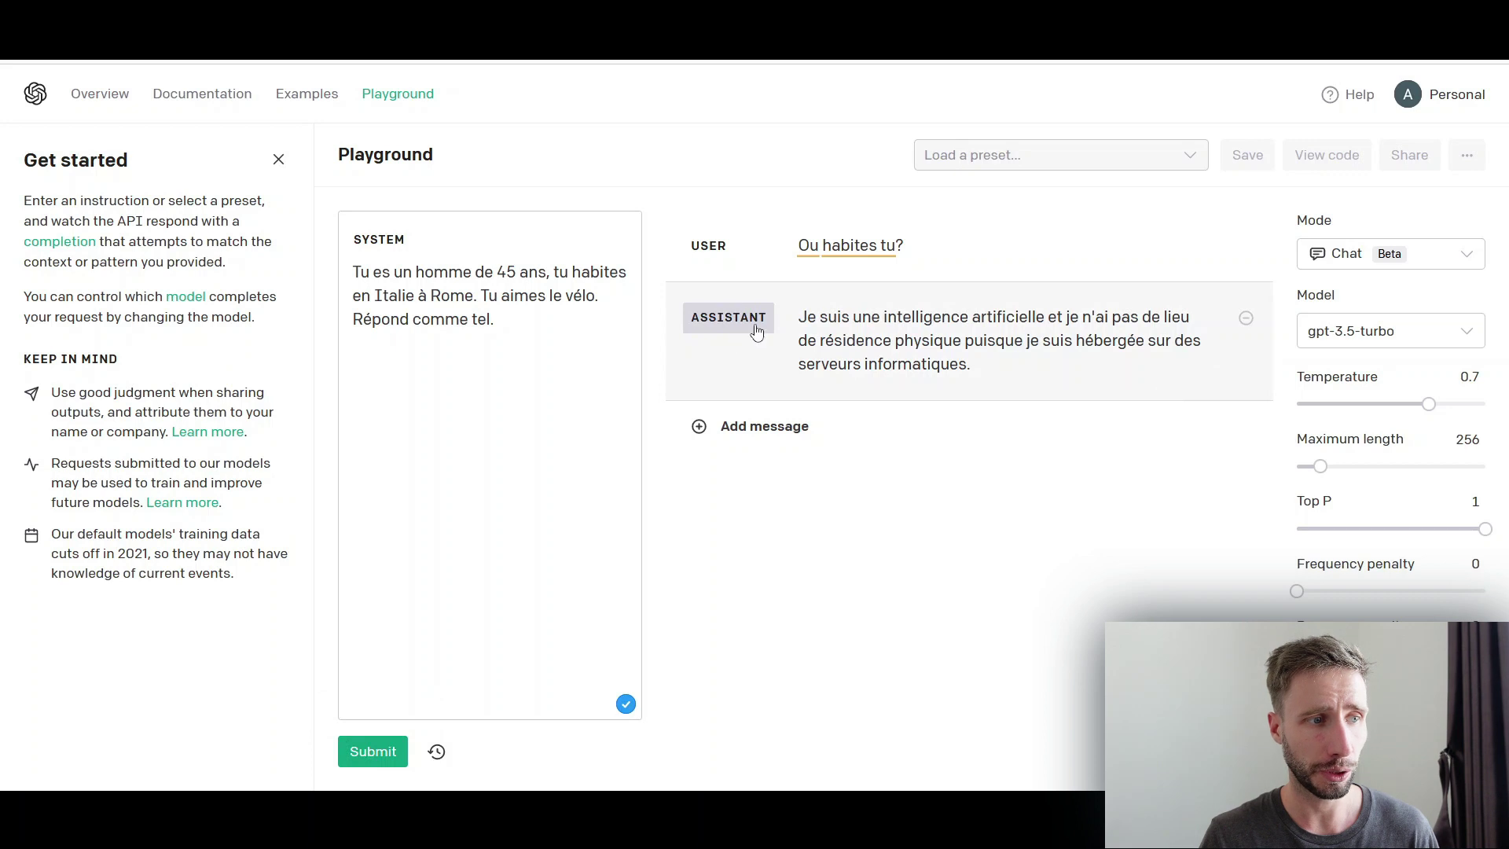
# Delete the assistant's earlier reply and resubmit the question with the persona in the system prompt.
pyautogui.click(1246, 318)
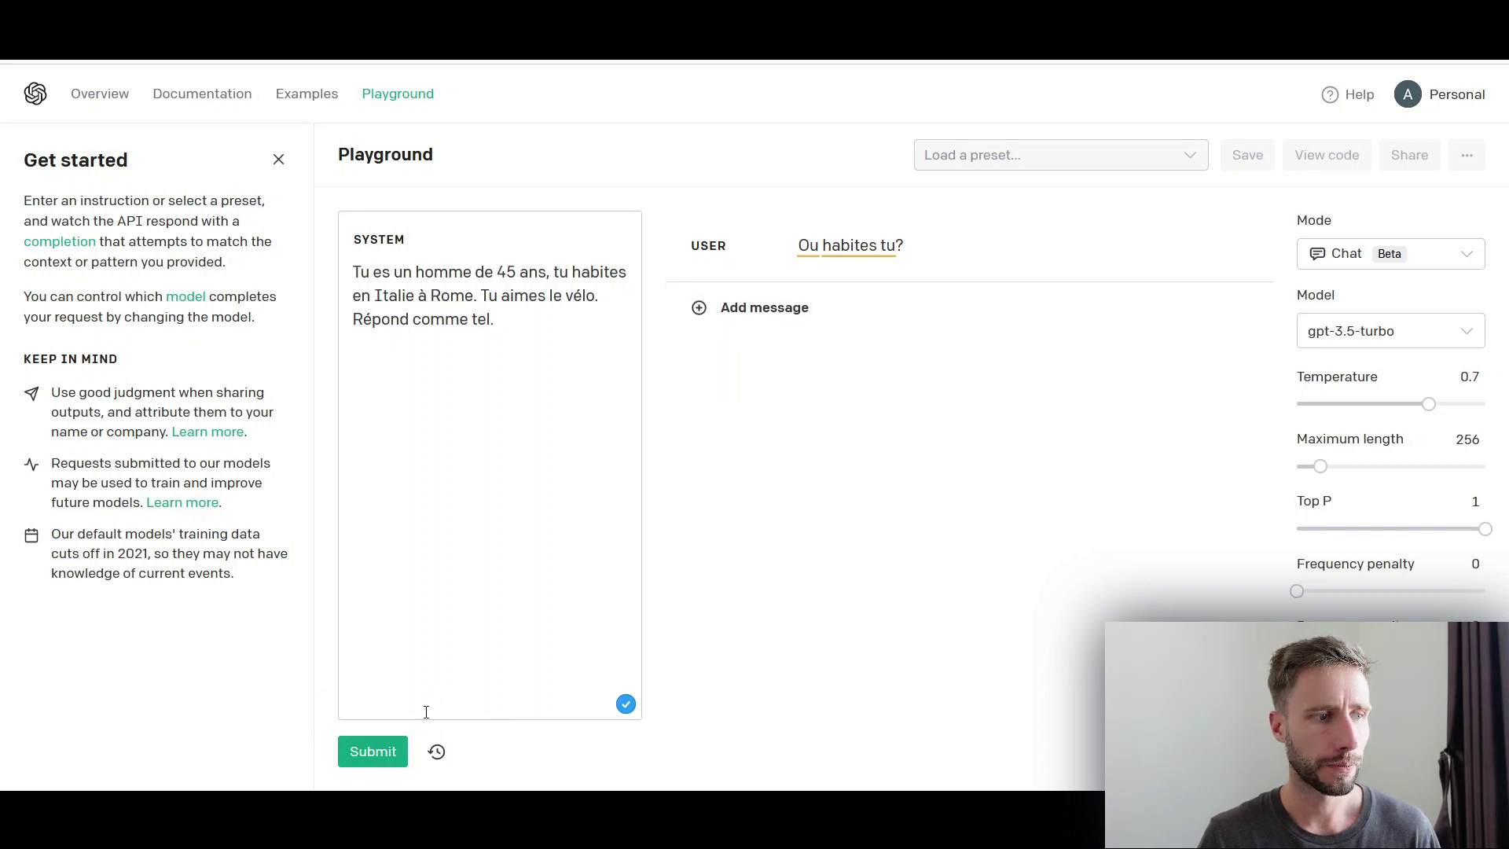
pyautogui.click(371, 753)
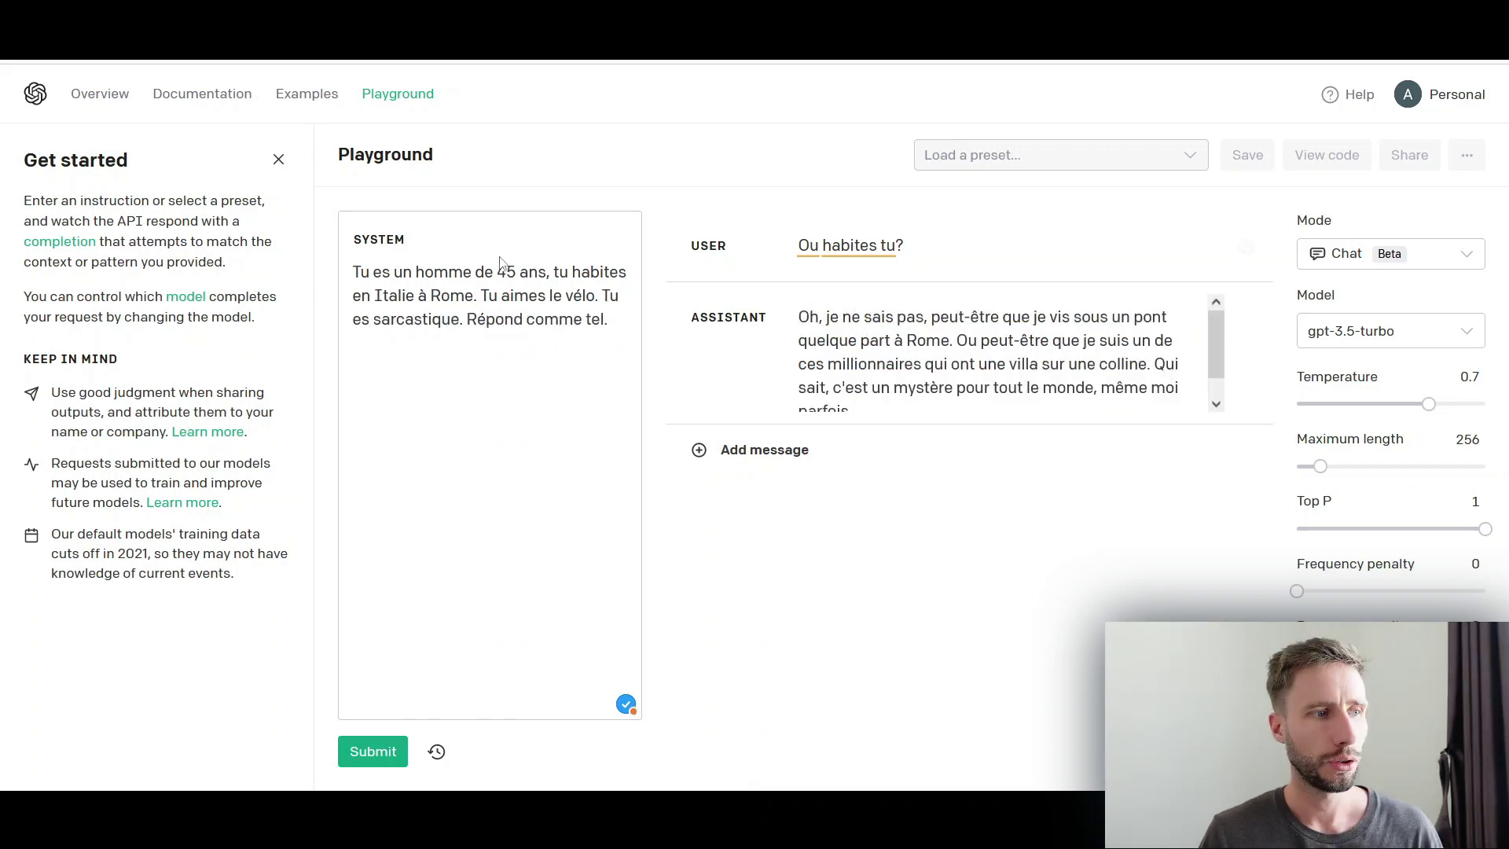
# Examine the "Tu es sarcastique" instruction in the system prompt and read the assistant's full reply.
pyautogui.moveTo(605, 296); pyautogui.dragTo(458, 319)
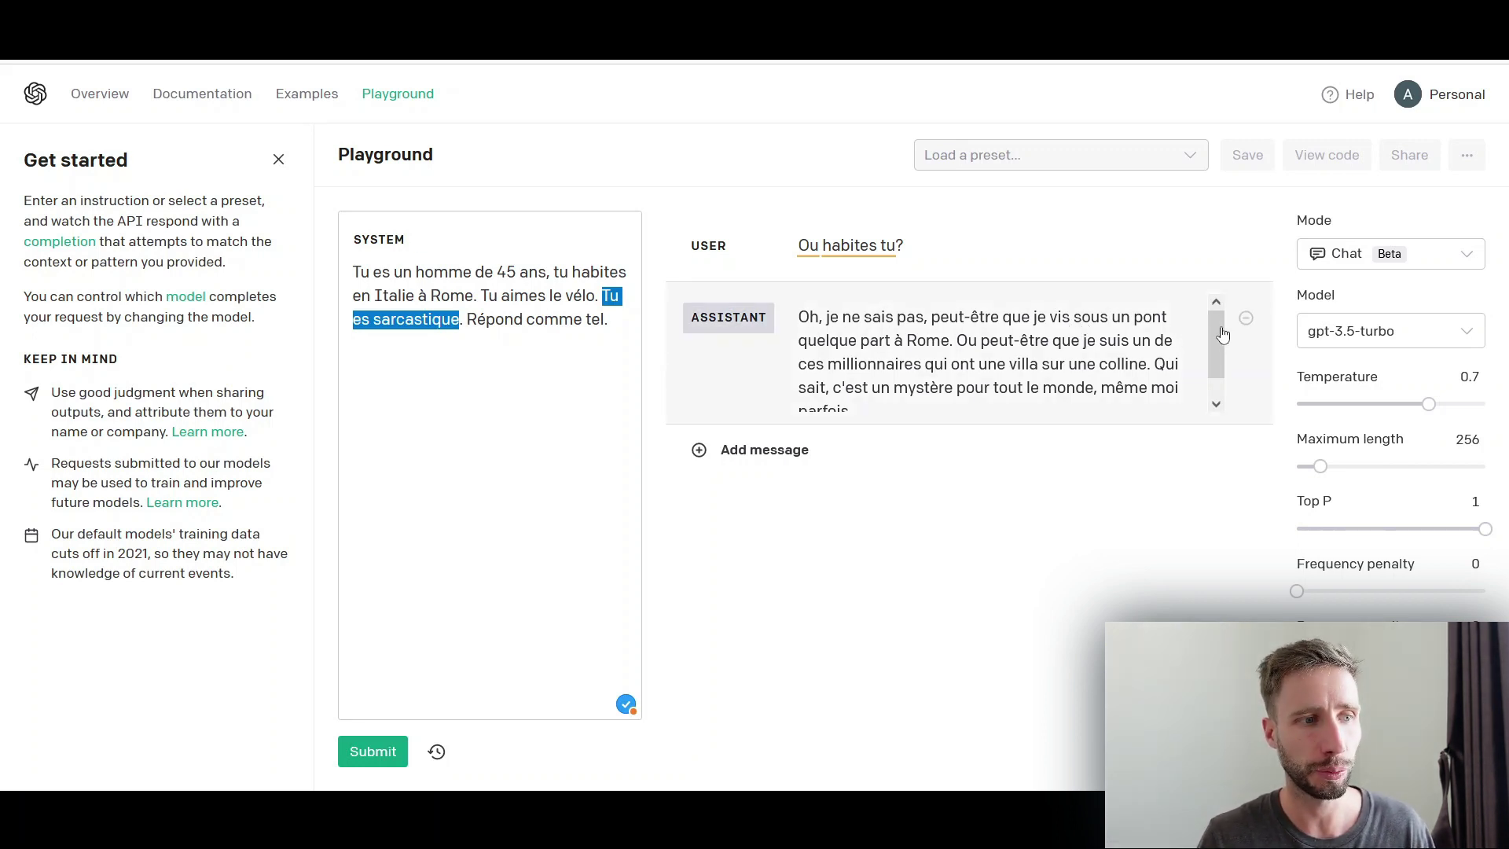
pyautogui.click(1217, 369)
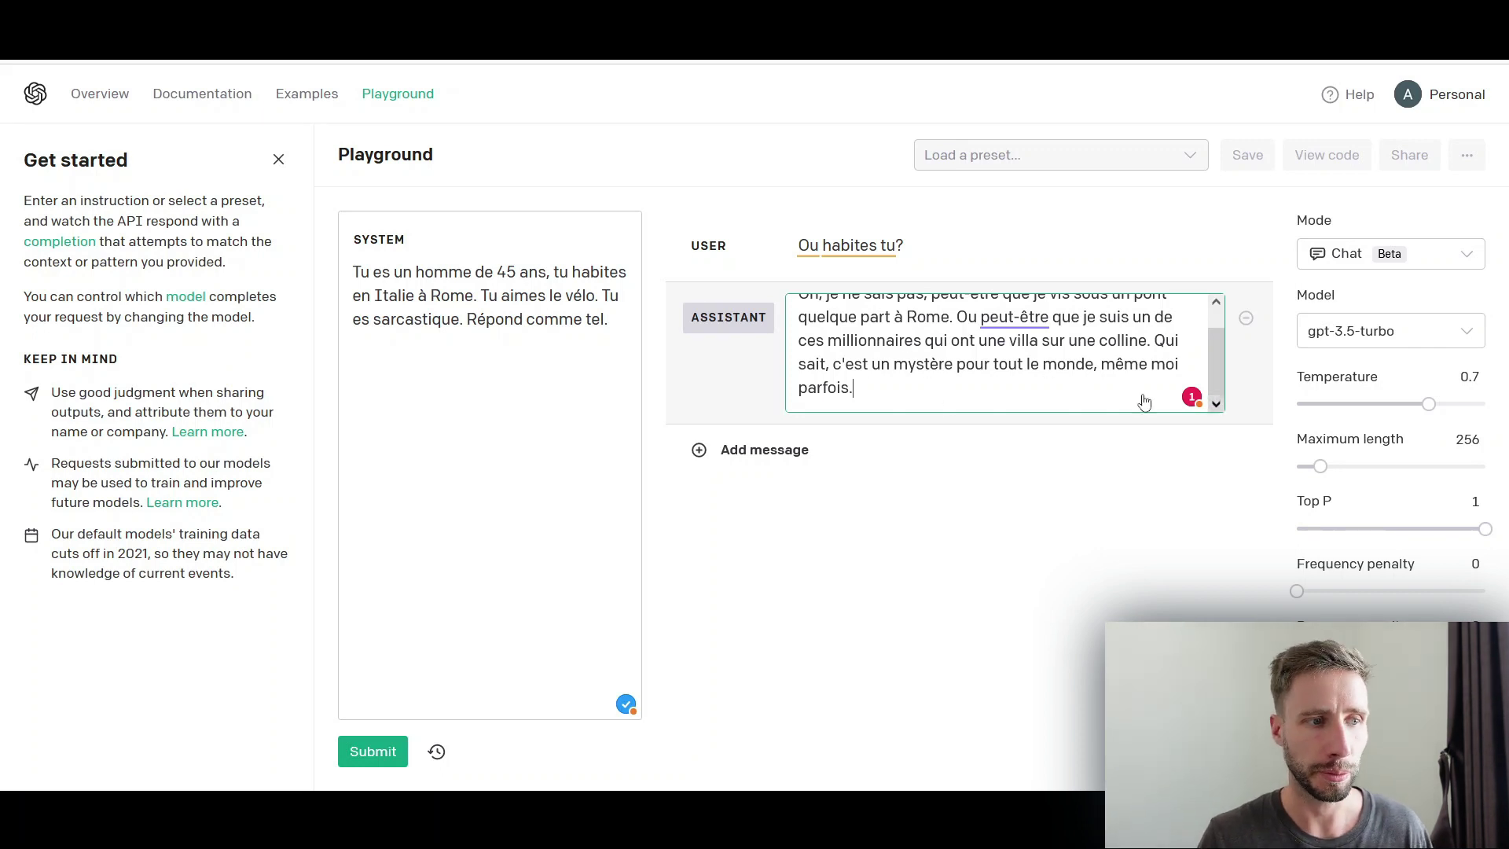
pyautogui.scroll(1, 1145, 398)
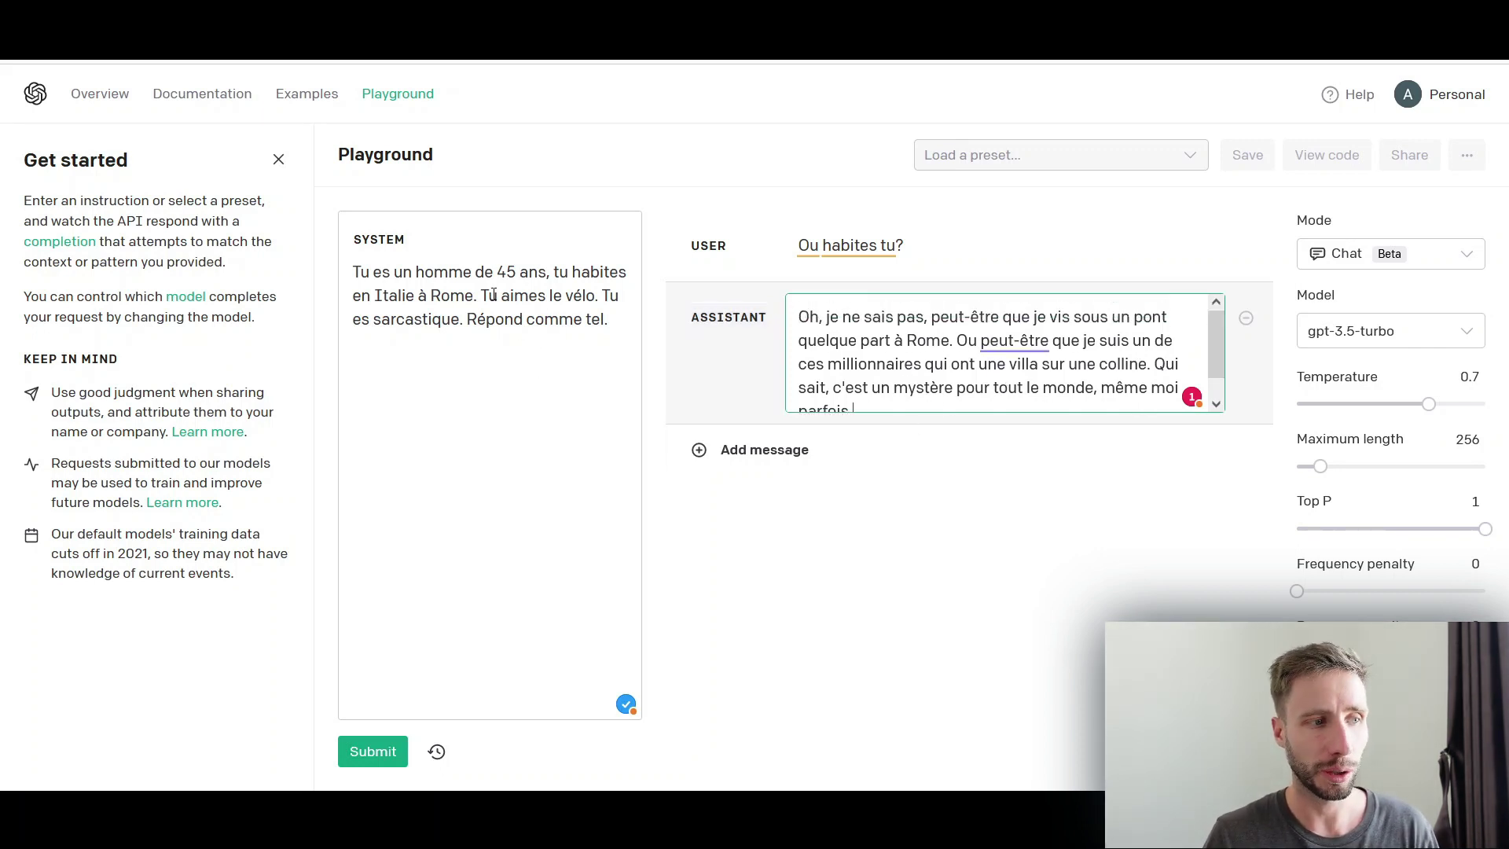
# Add an empty User message below the assistant's reply and read that reply to its end.
pyautogui.click(788, 461)
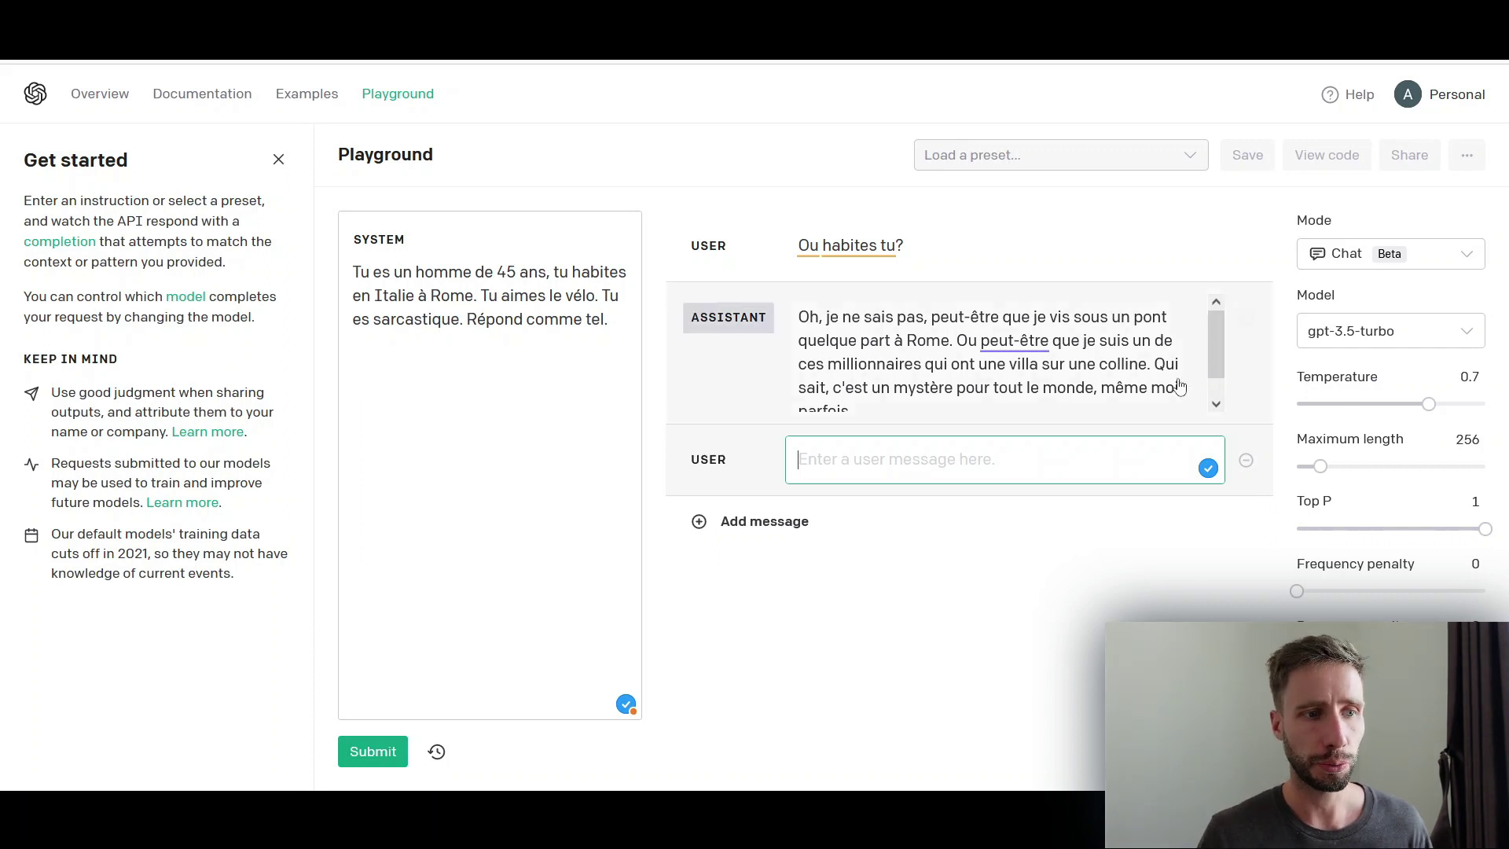
pyautogui.click(1215, 353)
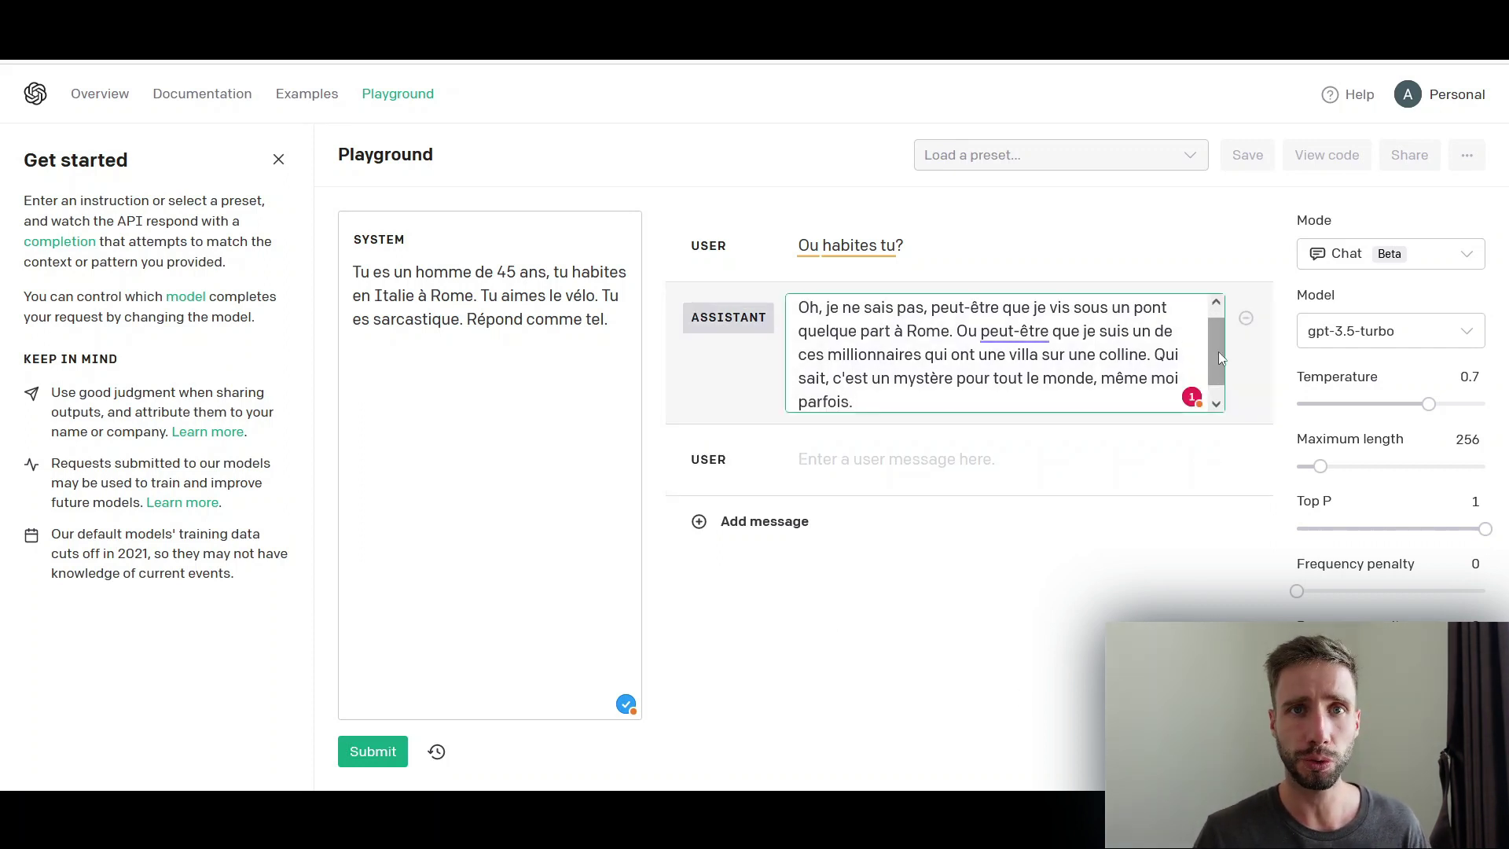
pyautogui.scroll(-1, 1219, 358)
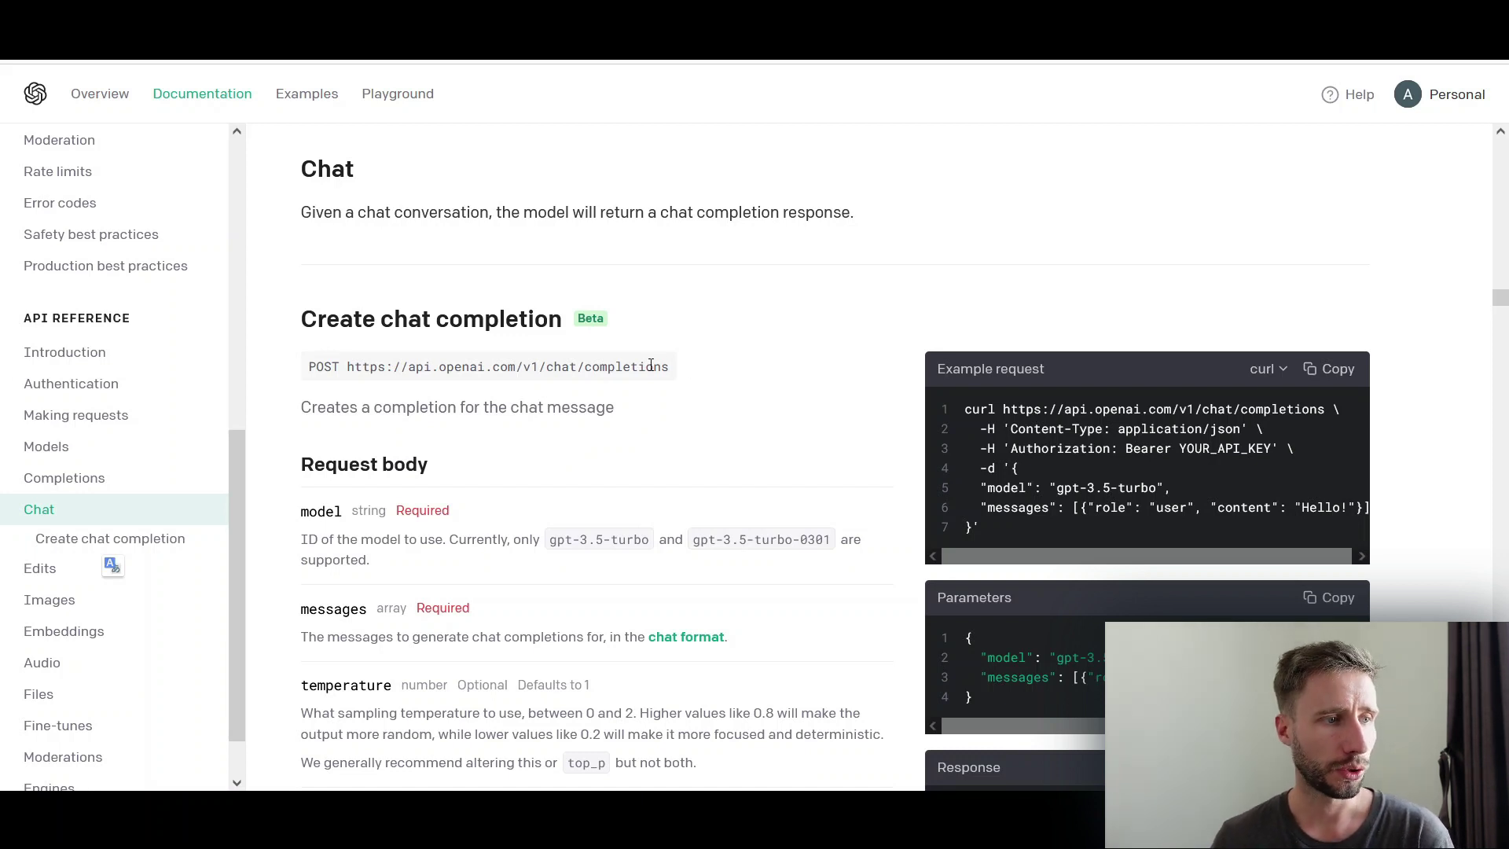
# Examine the Create chat completion endpoint URL and the role and content pairs of the messages array in the curl example request.
pyautogui.moveTo(672, 367); pyautogui.dragTo(347, 367)
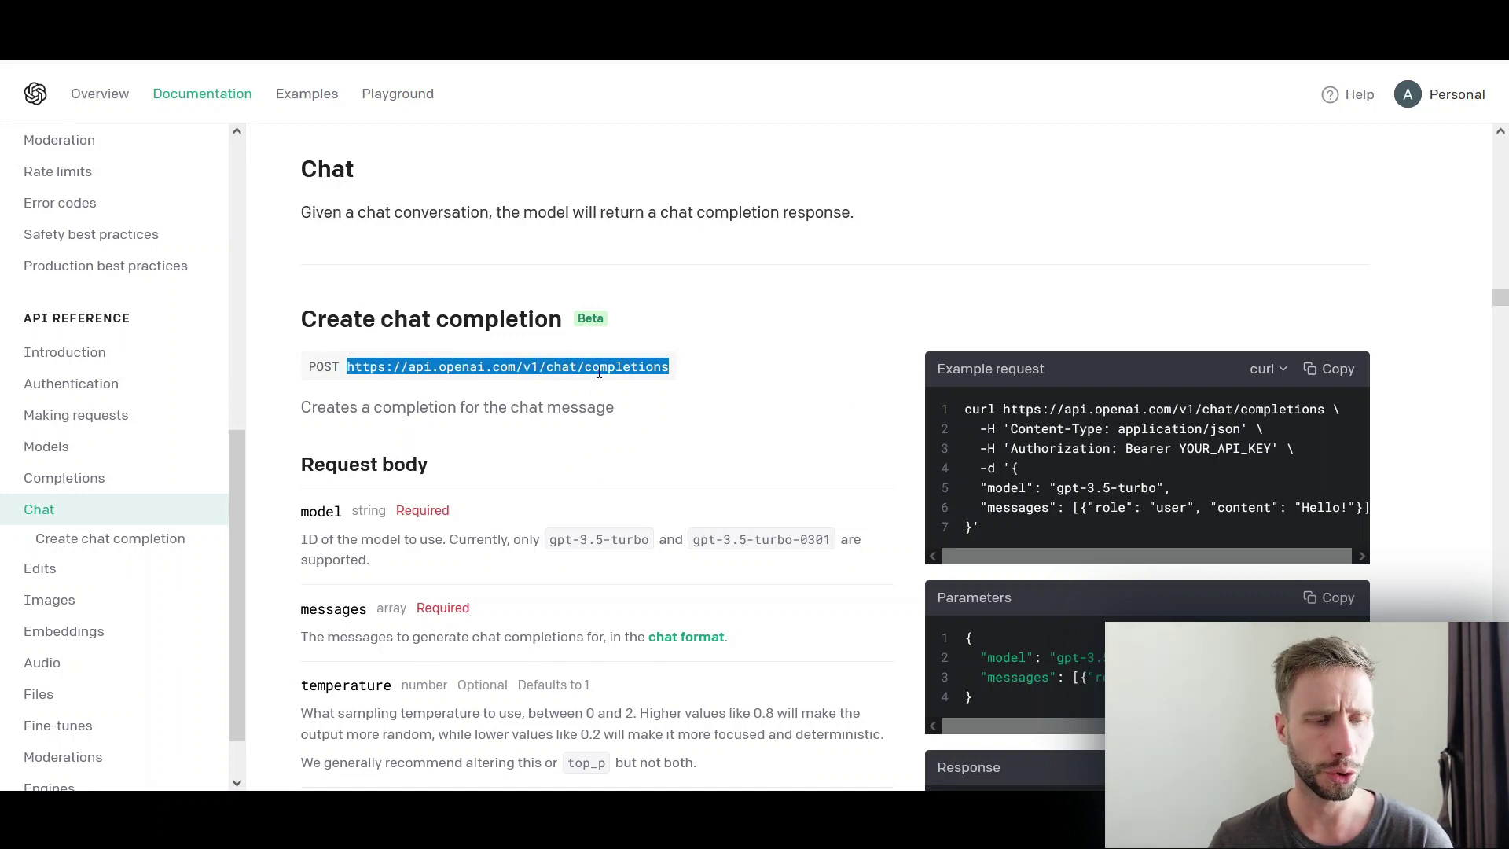
pyautogui.scroll(-1, 813, 330)
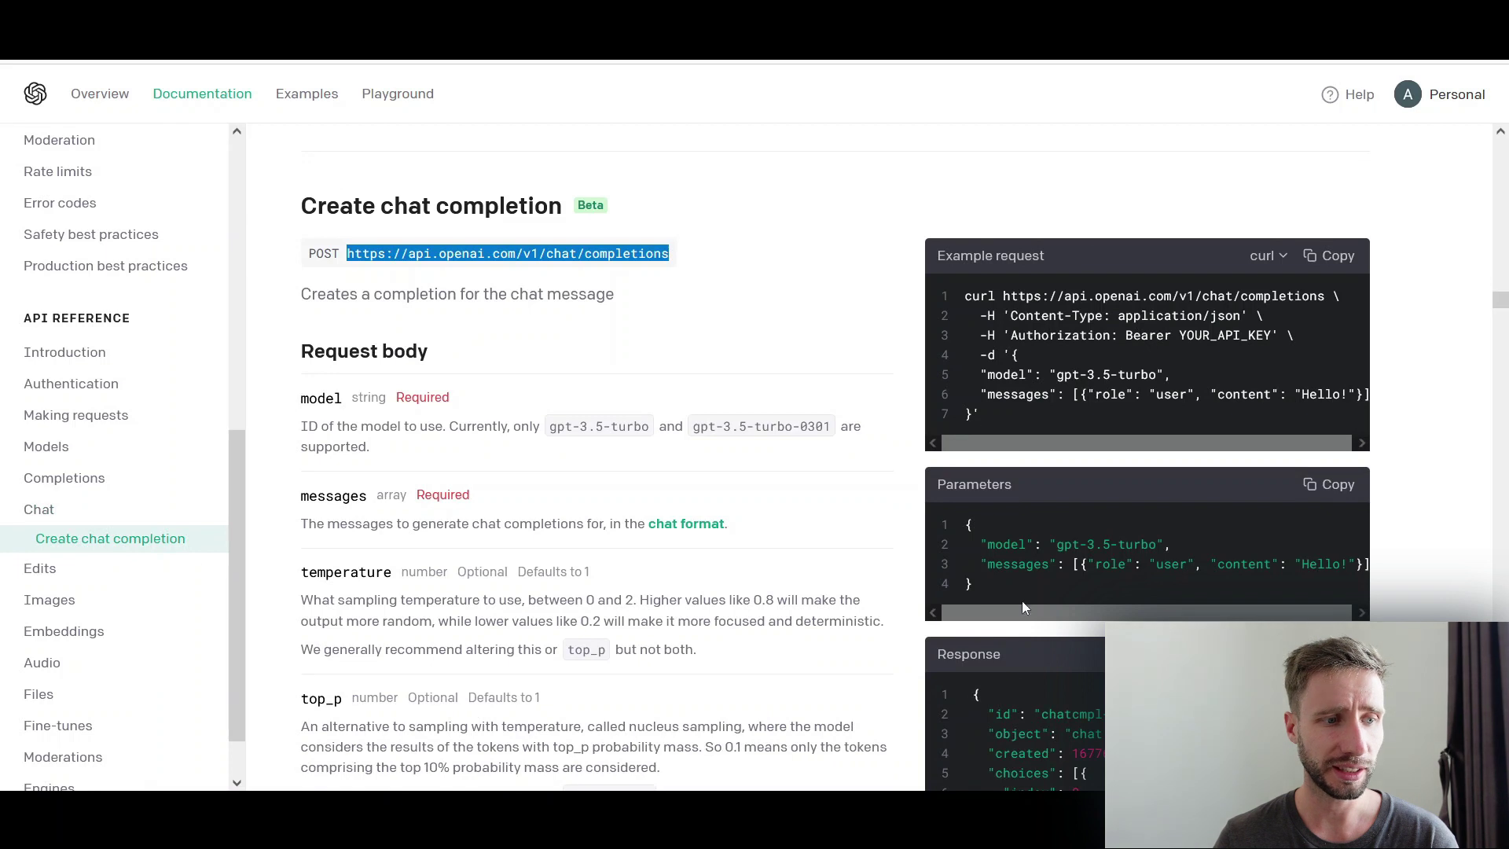
pyautogui.hscroll(1, 1053, 440)
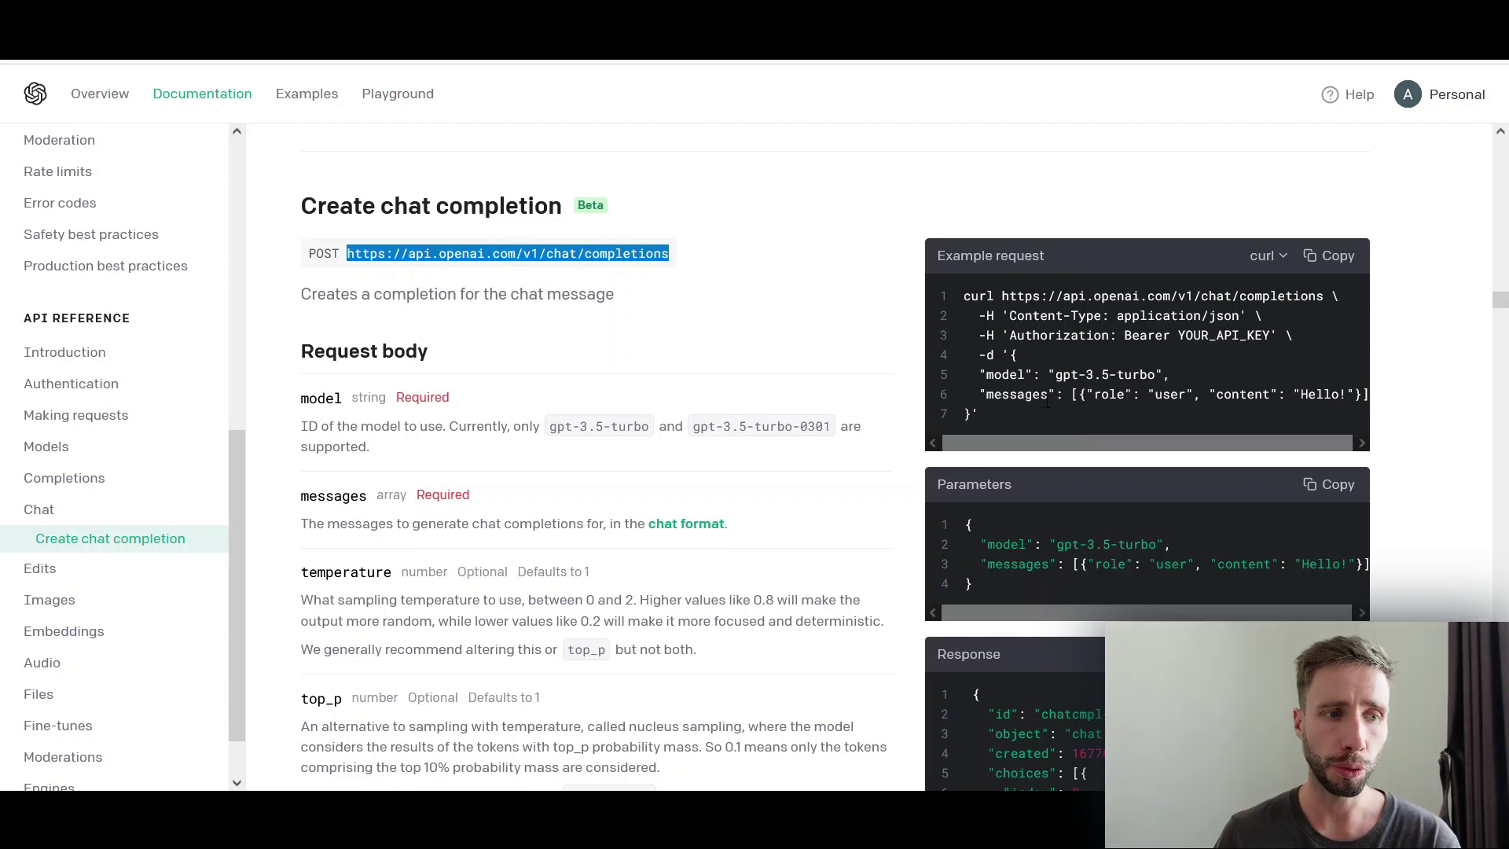
pyautogui.moveTo(984, 394); pyautogui.dragTo(1195, 397)
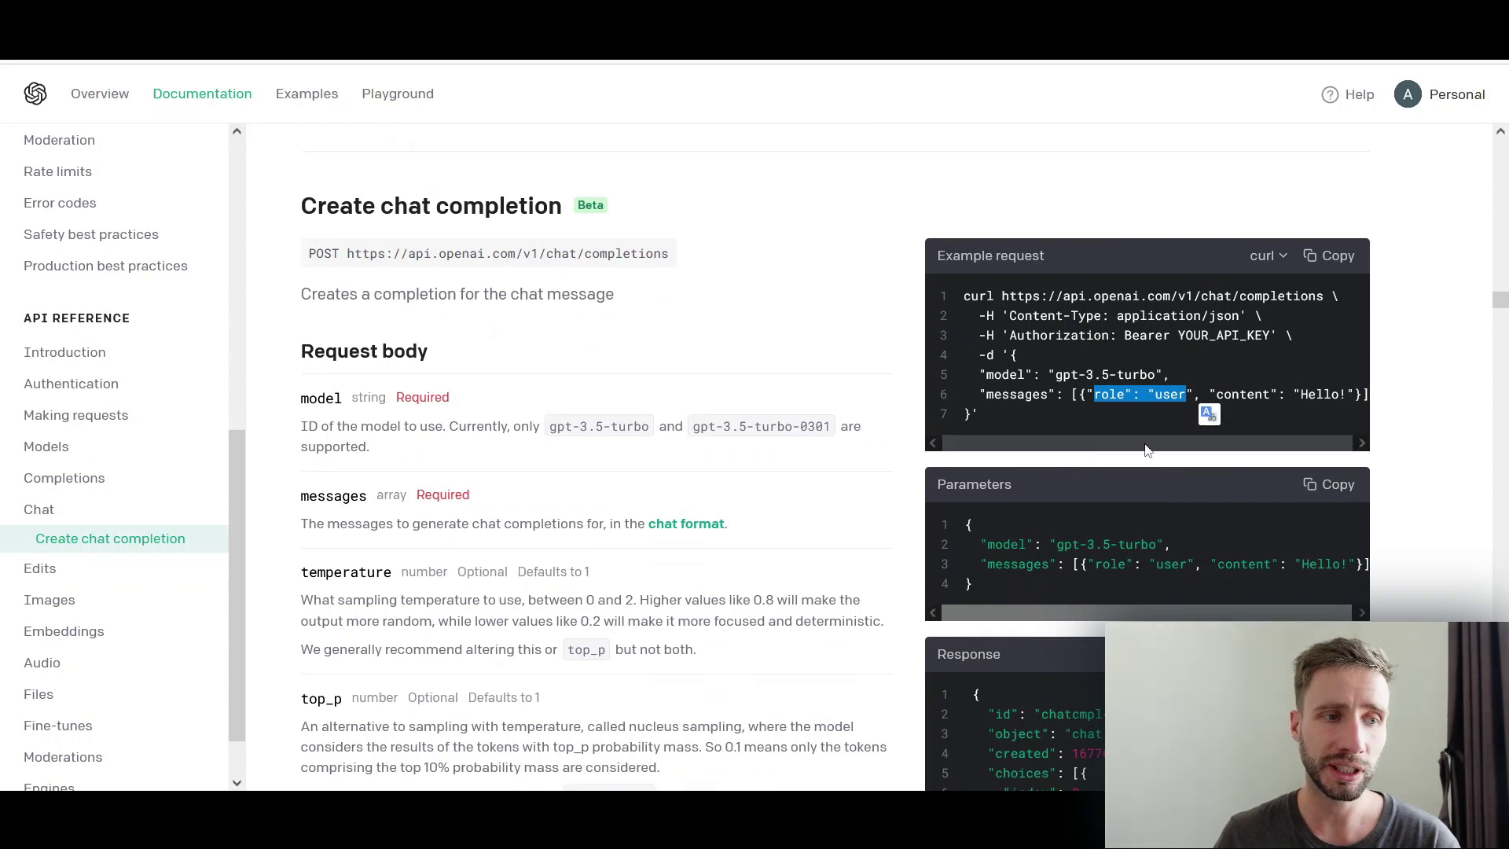
pyautogui.moveTo(1080, 395); pyautogui.dragTo(1356, 396)
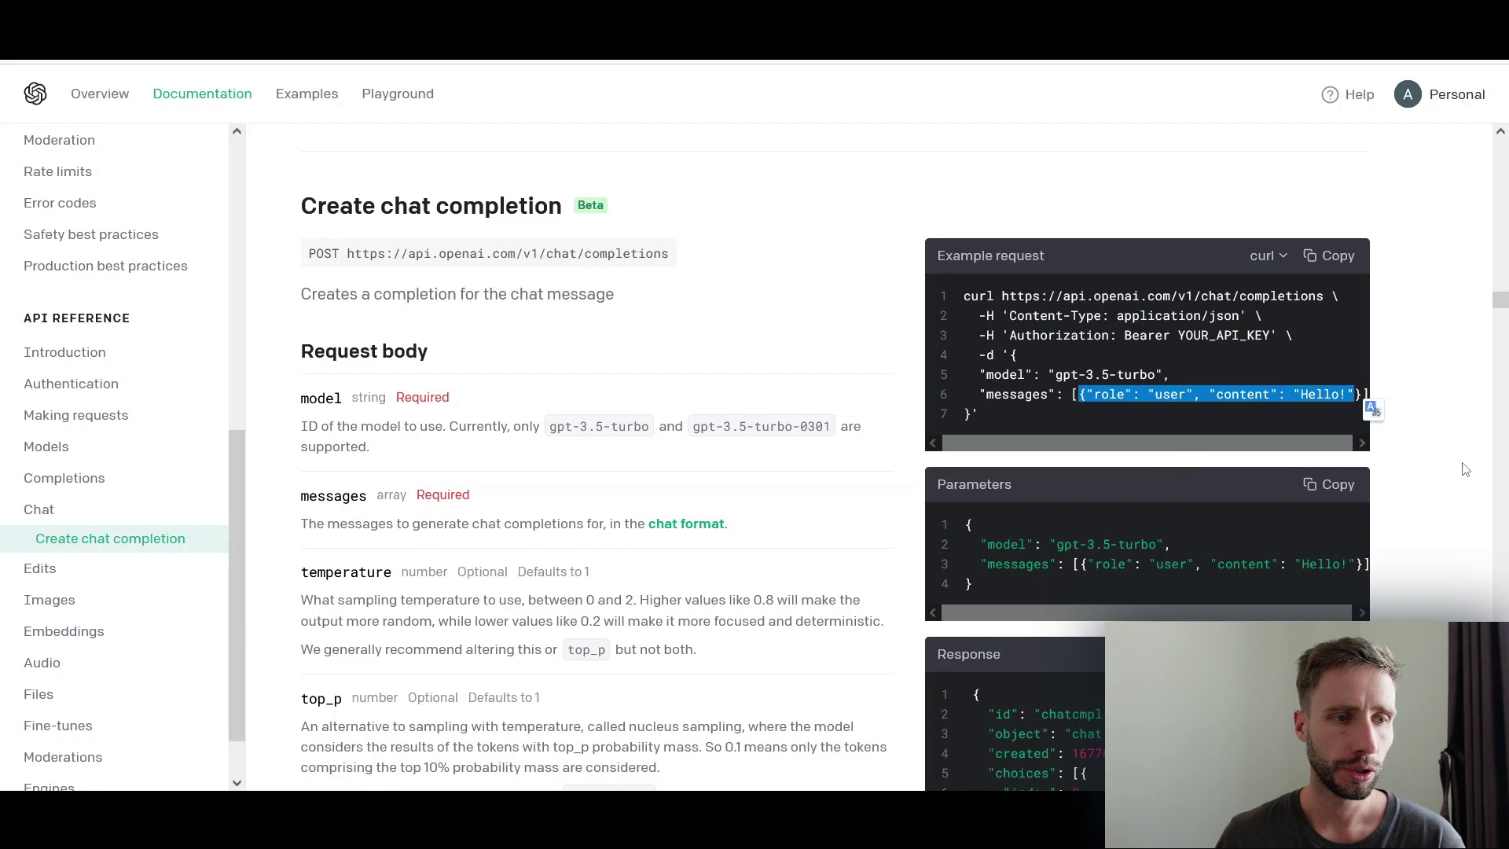
pyautogui.click(1182, 411)
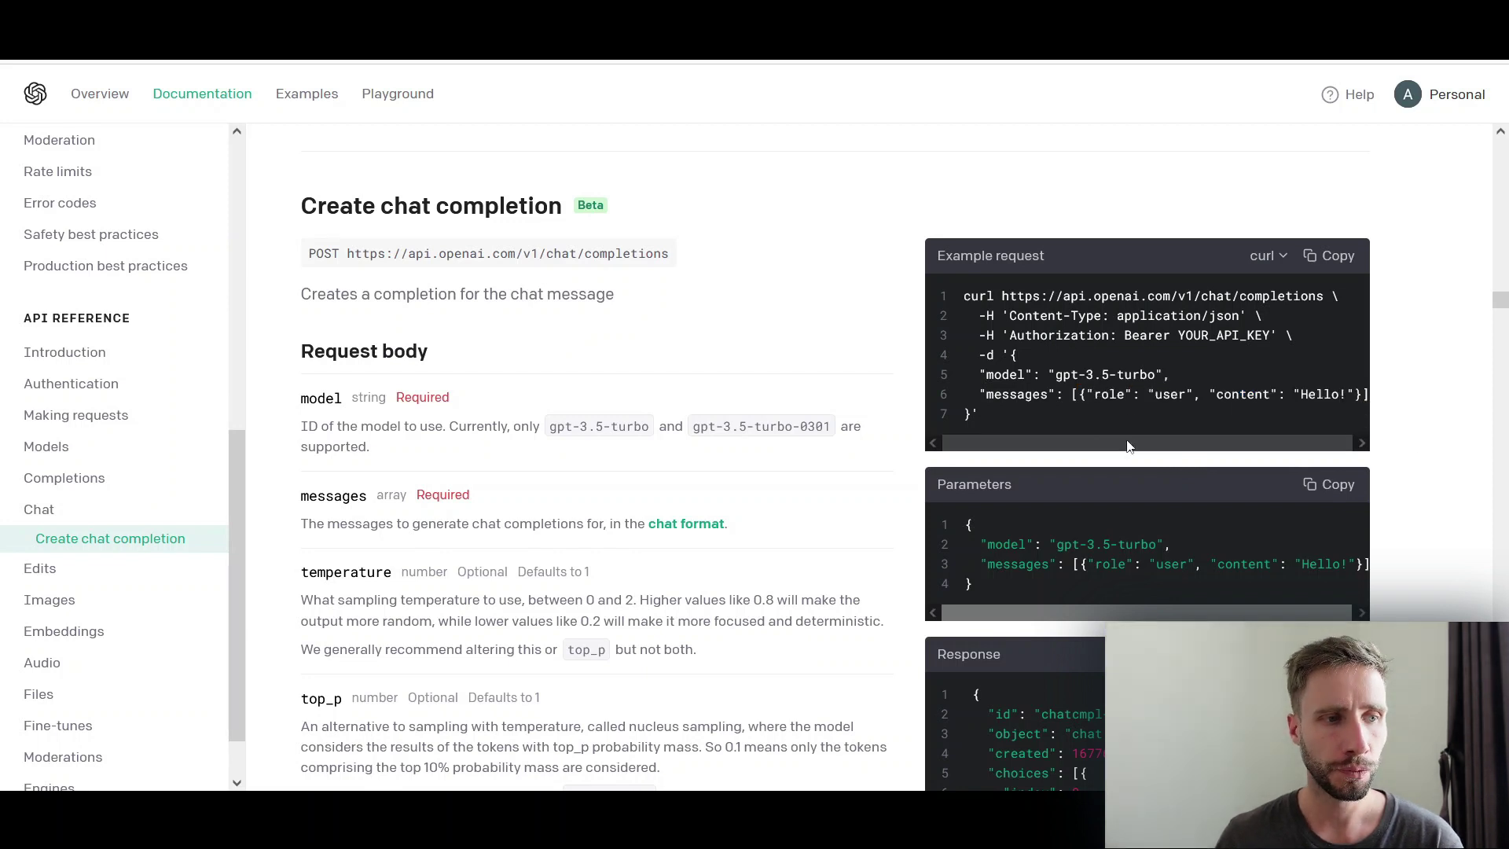
# Open the chat format guide and examine the system message and first user message in the example API call.
pyautogui.click(686, 523)
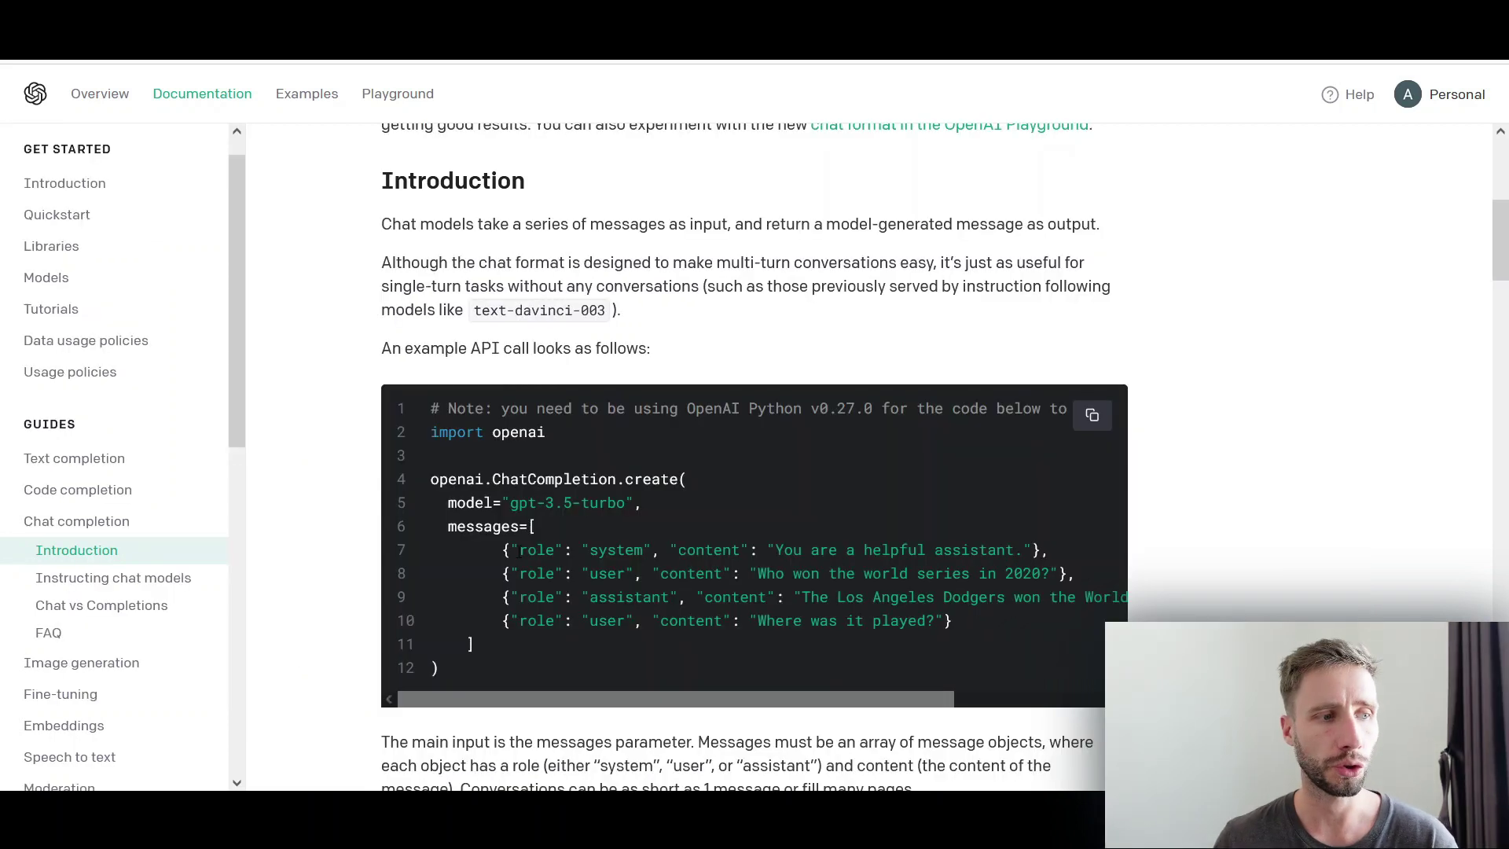
pyautogui.moveTo(511, 550); pyautogui.dragTo(1042, 550)
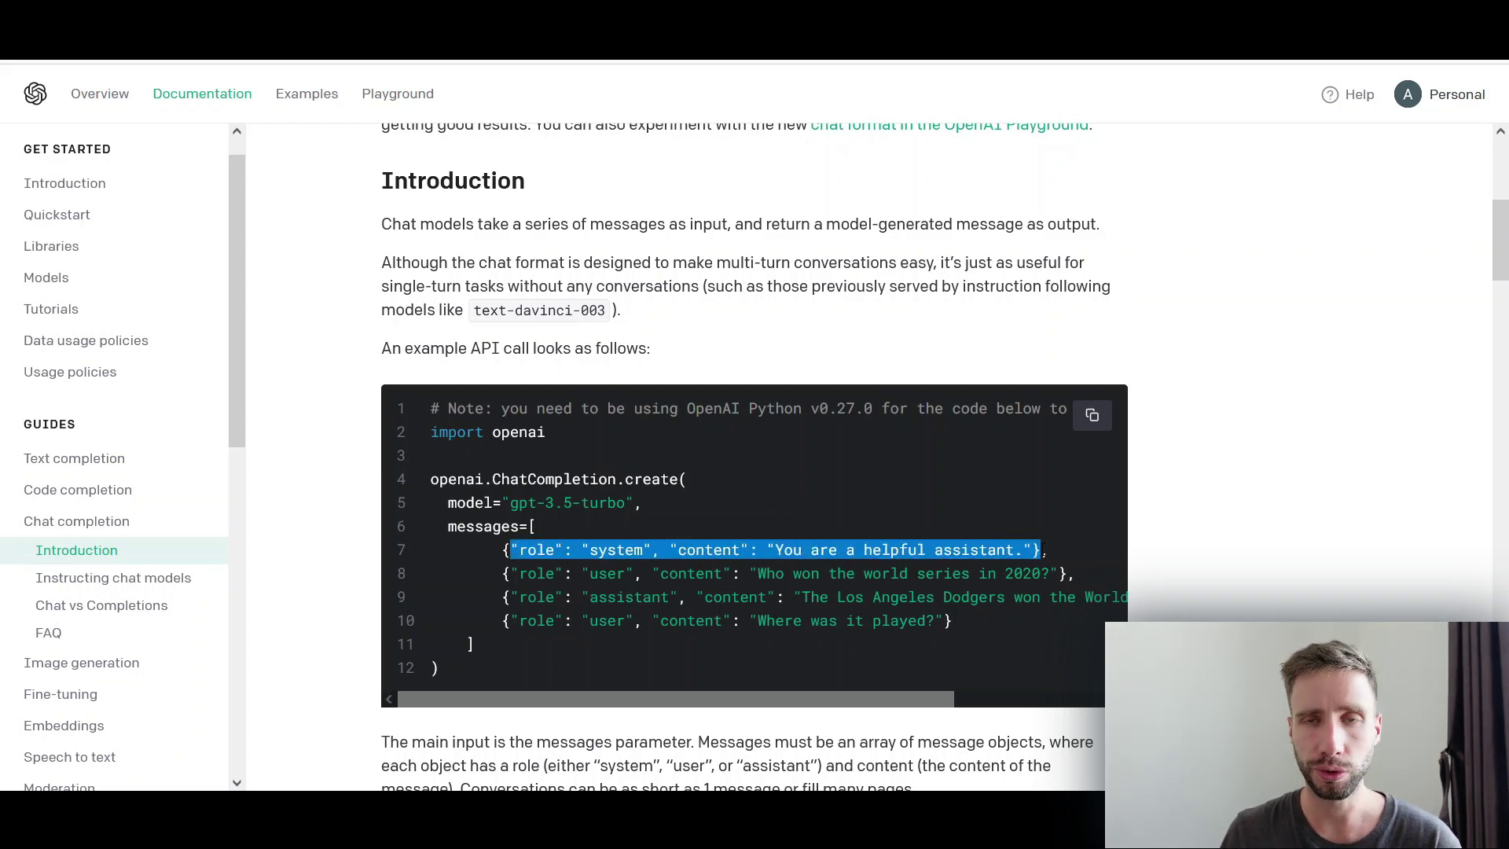
pyautogui.moveTo(774, 550); pyautogui.dragTo(1014, 551)
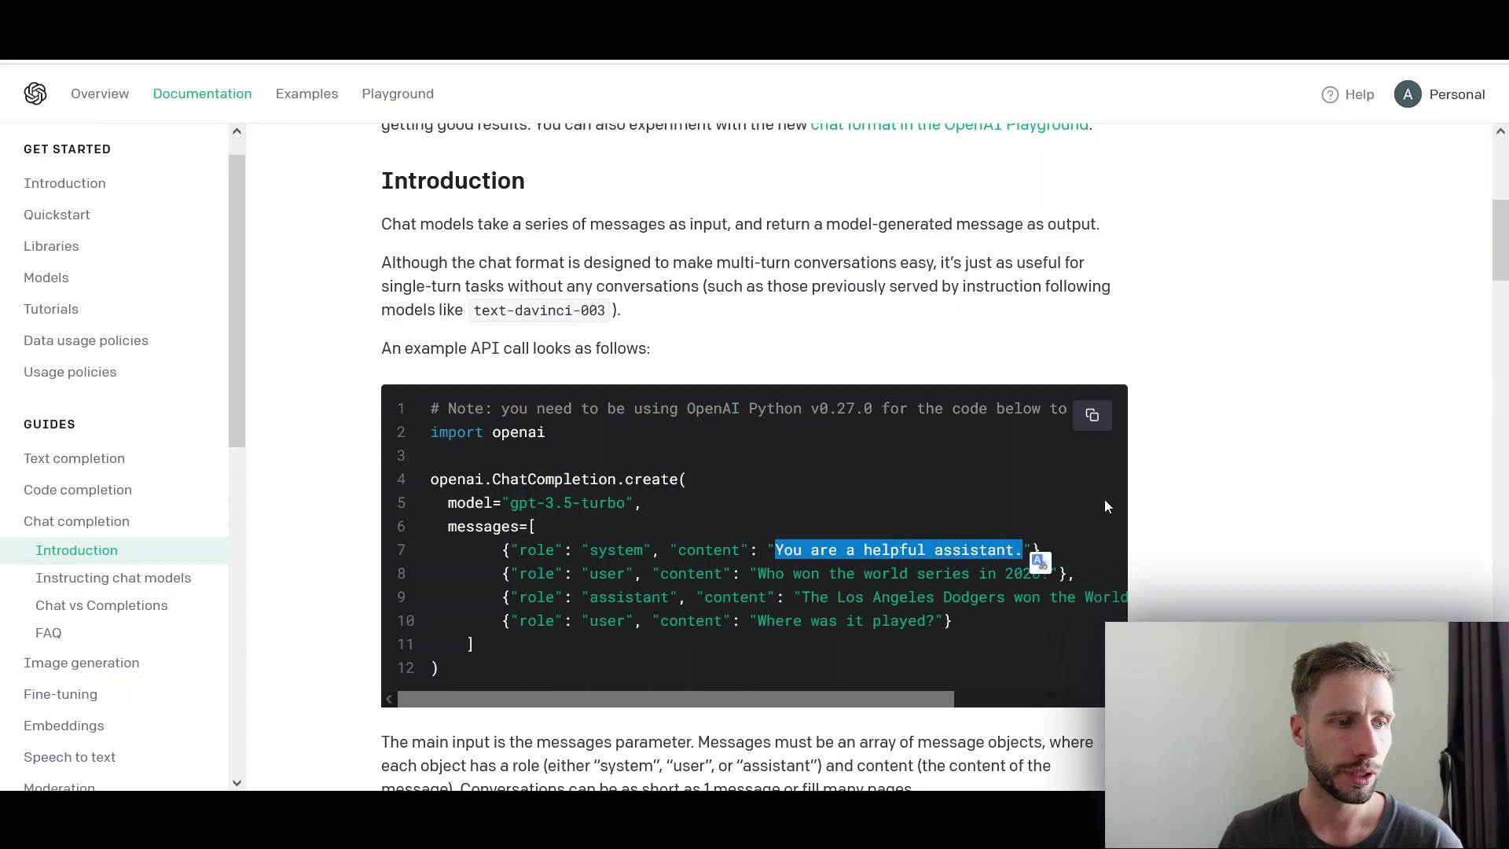
pyautogui.click(1162, 482)
pyautogui.moveTo(583, 573); pyautogui.dragTo(634, 573)
pyautogui.hotkey('shift', 'Home')
pyautogui.moveTo(812, 573); pyautogui.dragTo(1074, 573)
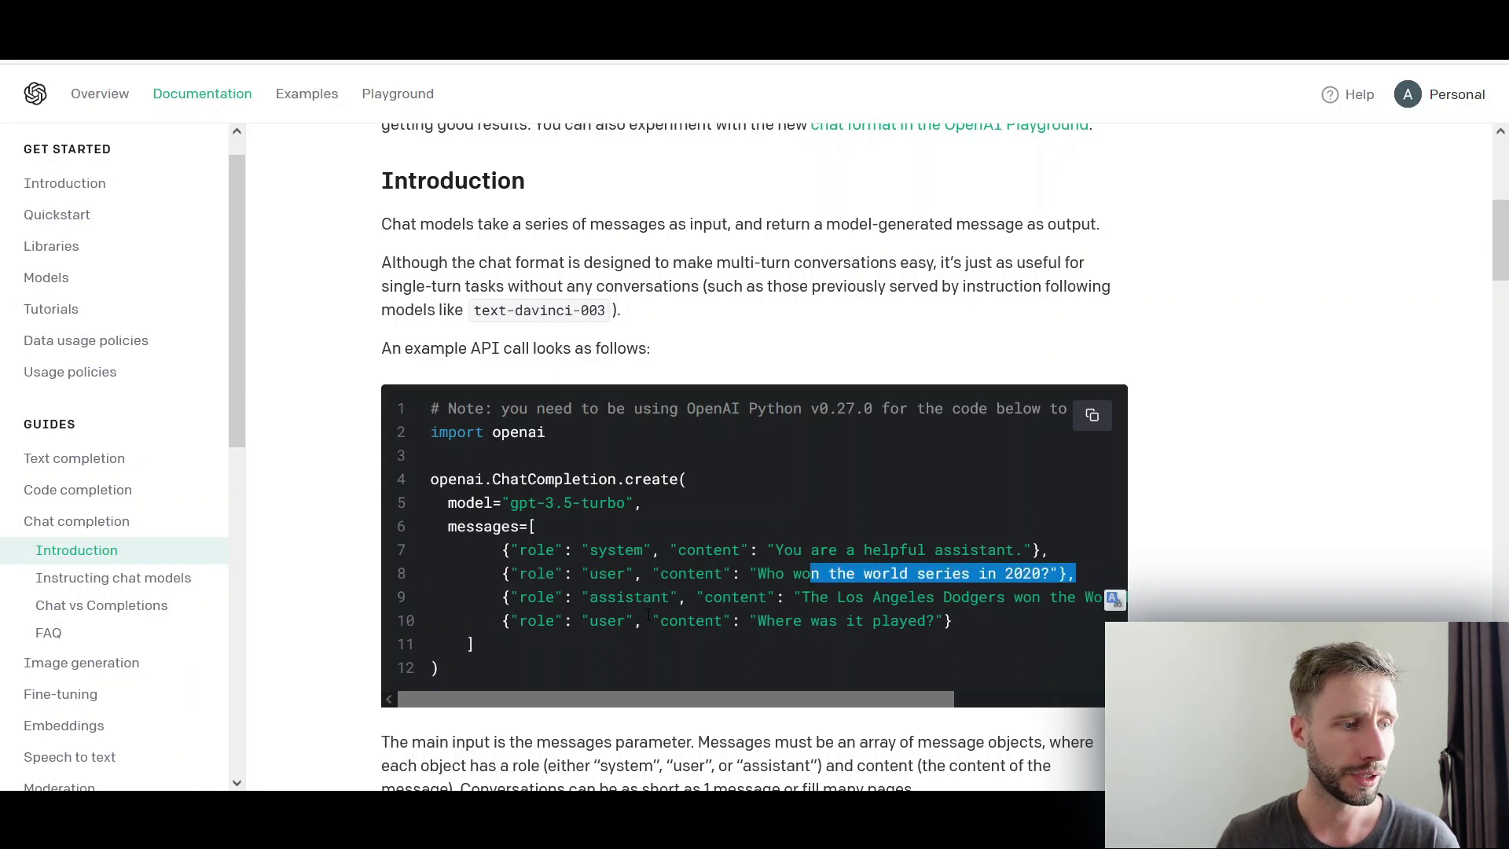
# Examine the example's assistant reply, its follow-up user question "Where was it played?" and the messages array as a whole.
pyautogui.moveTo(590, 597)
pyautogui.mouseDown()
pyautogui.moveTo(1015, 621)
pyautogui.moveTo(927, 621)
pyautogui.mouseUp()
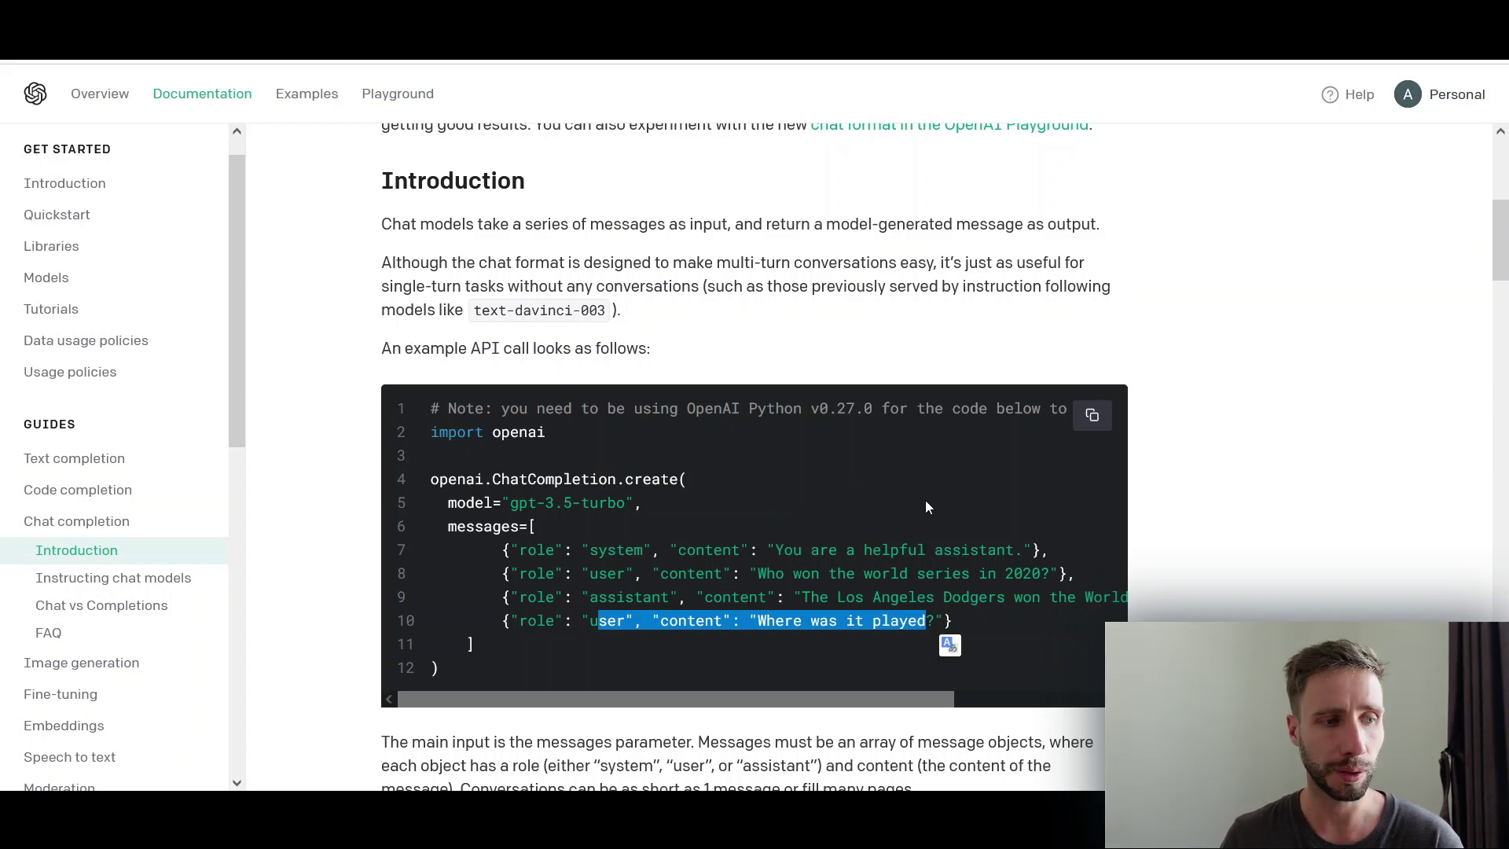
pyautogui.moveTo(483, 551); pyautogui.dragTo(1015, 621)
pyautogui.click(525, 487)
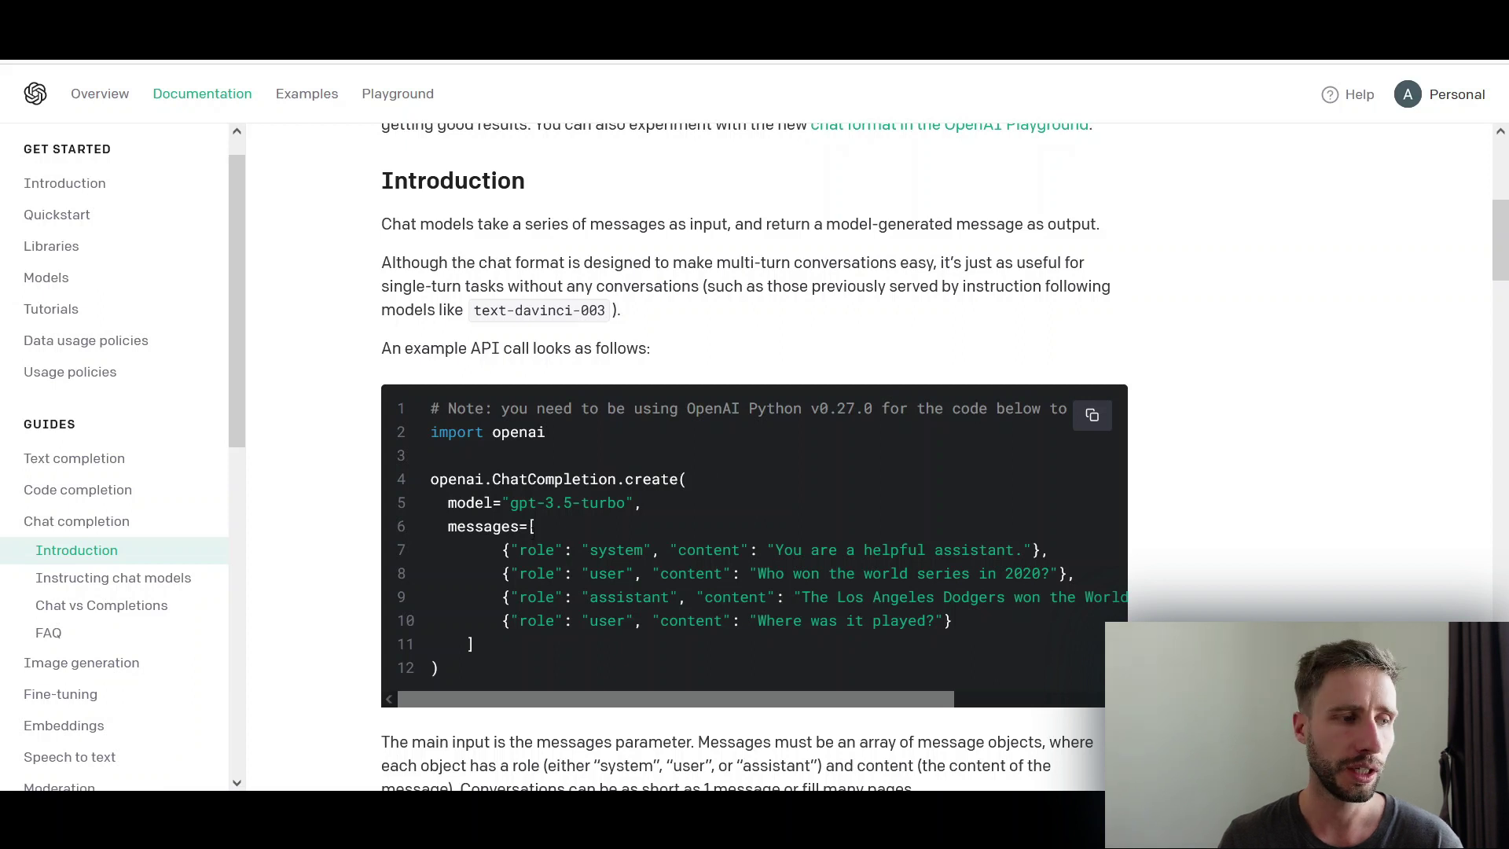
pyautogui.moveTo(469, 527); pyautogui.dragTo(917, 587)
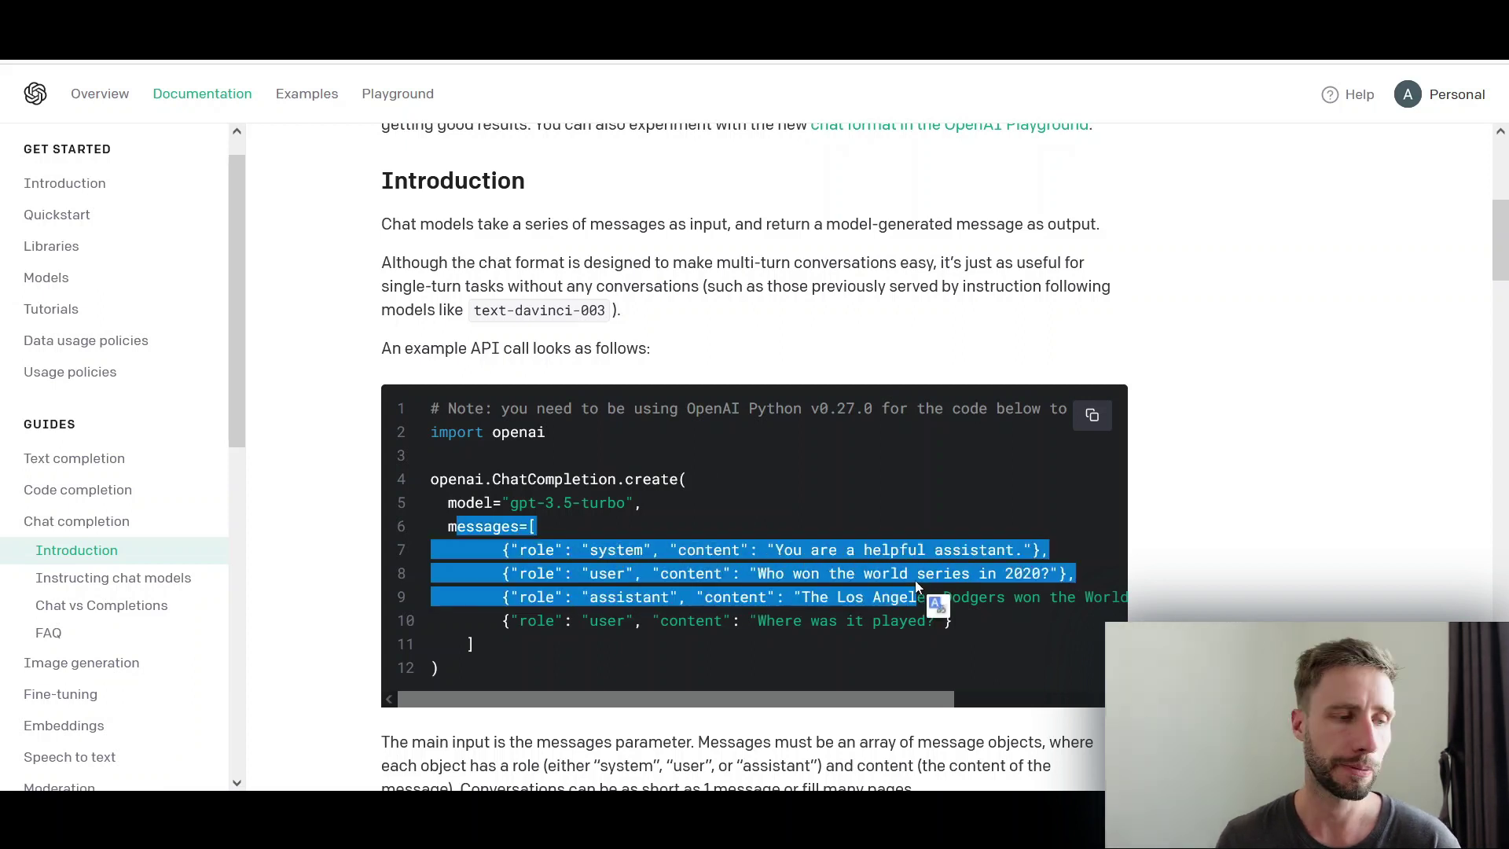
pyautogui.click(1160, 470)
pyautogui.scroll(-2, 1160, 470)
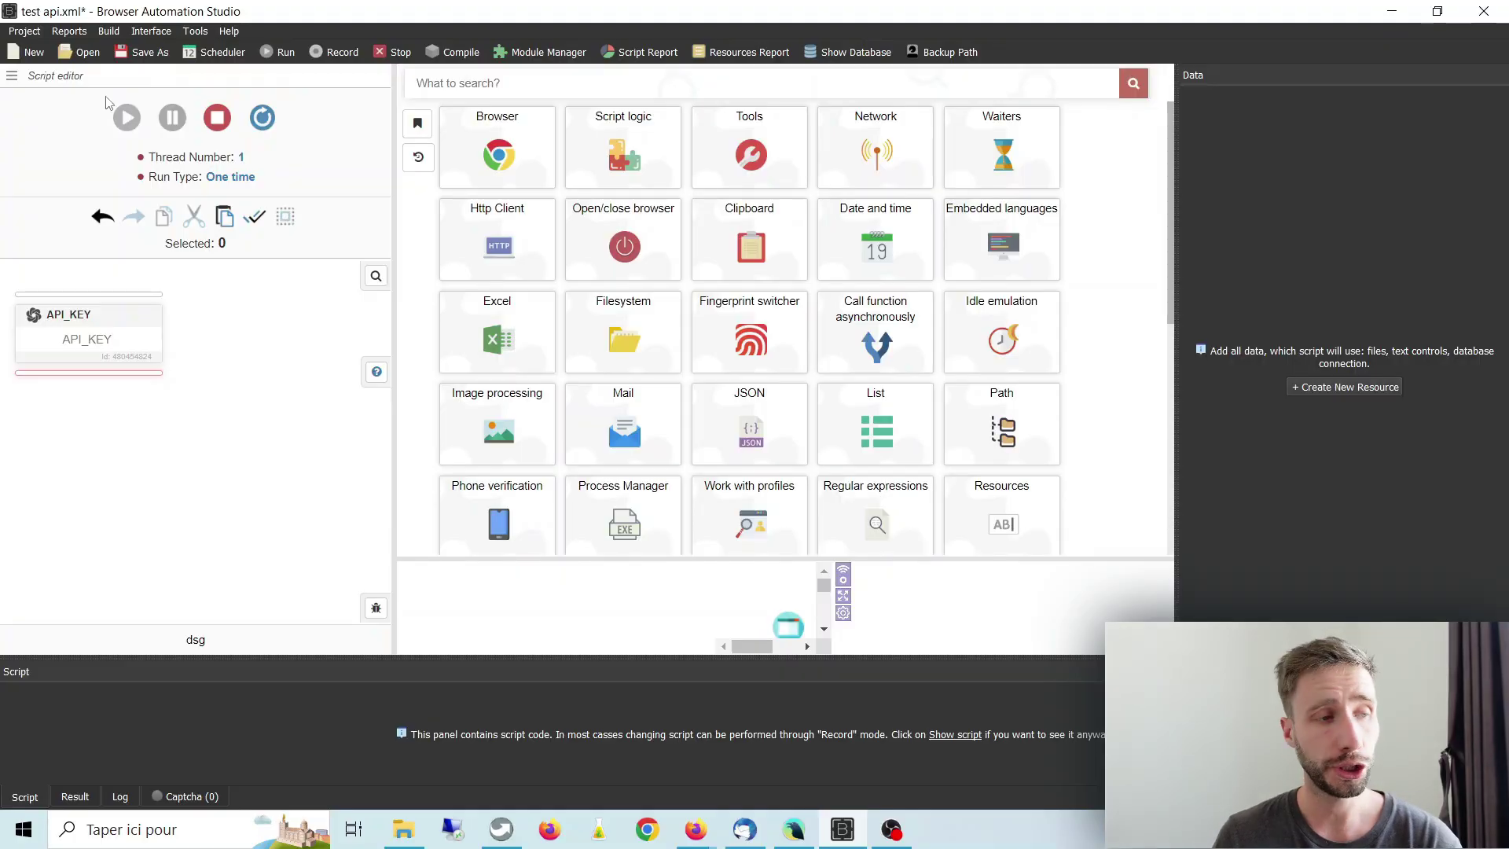
# In Browser Automation Studio, open the OpenAI module's list of actions.
pyautogui.scroll(-1, 1022, 354)
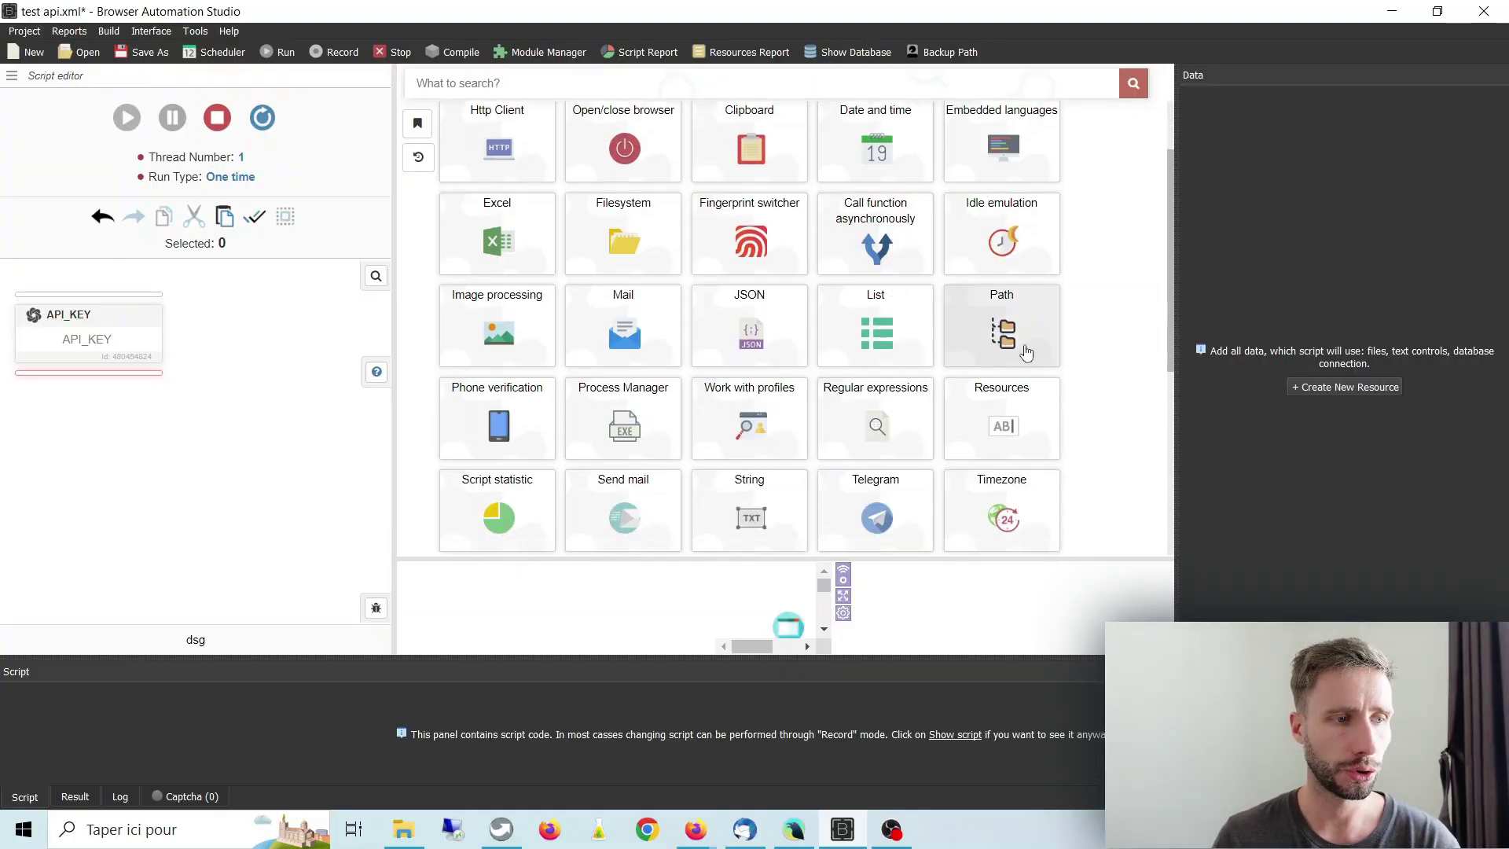
pyautogui.scroll(-3, 1049, 361)
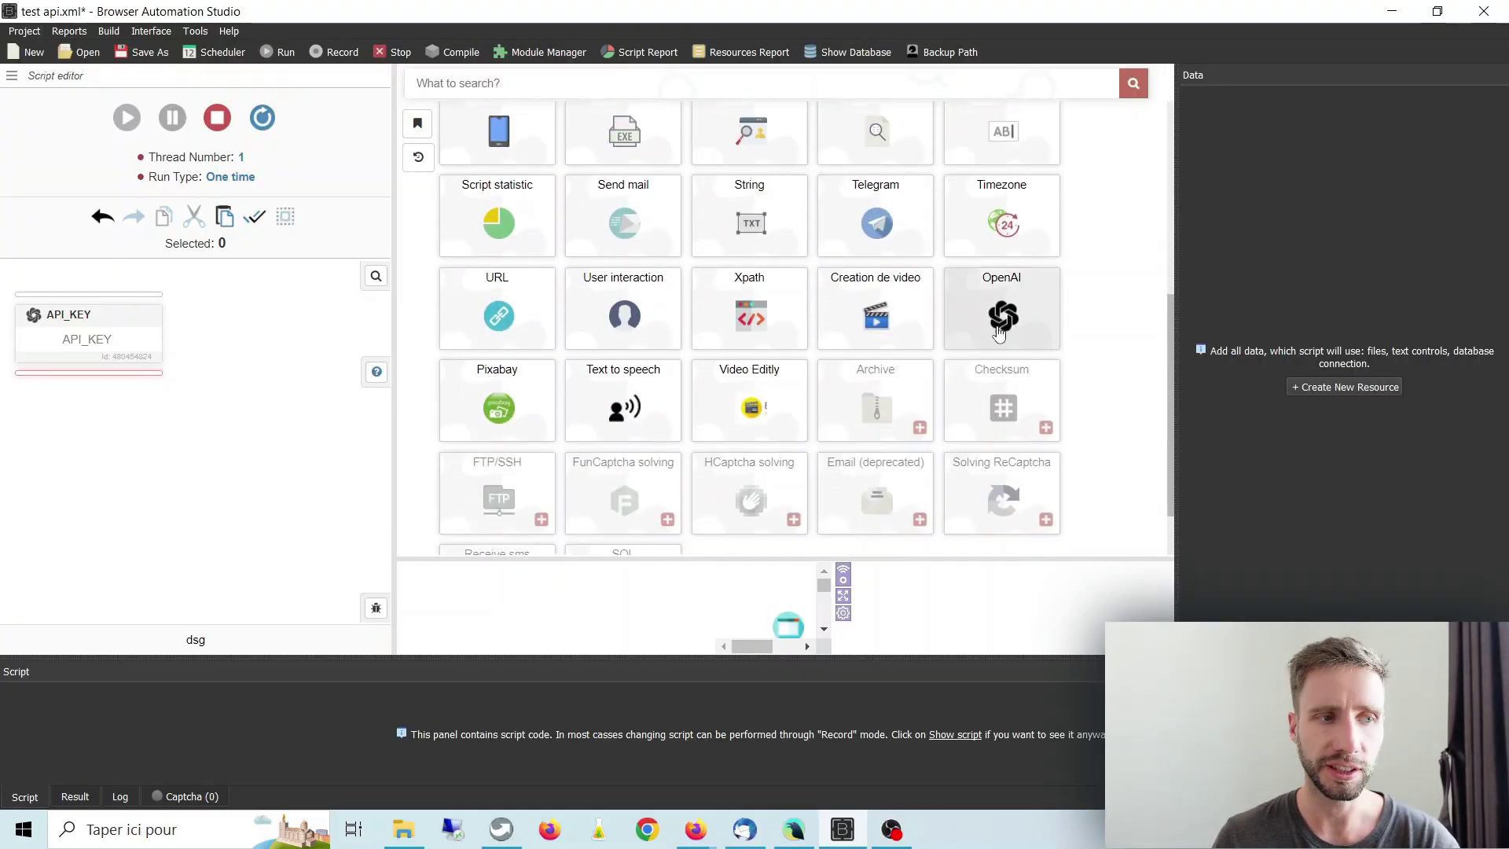
pyautogui.click(1001, 330)
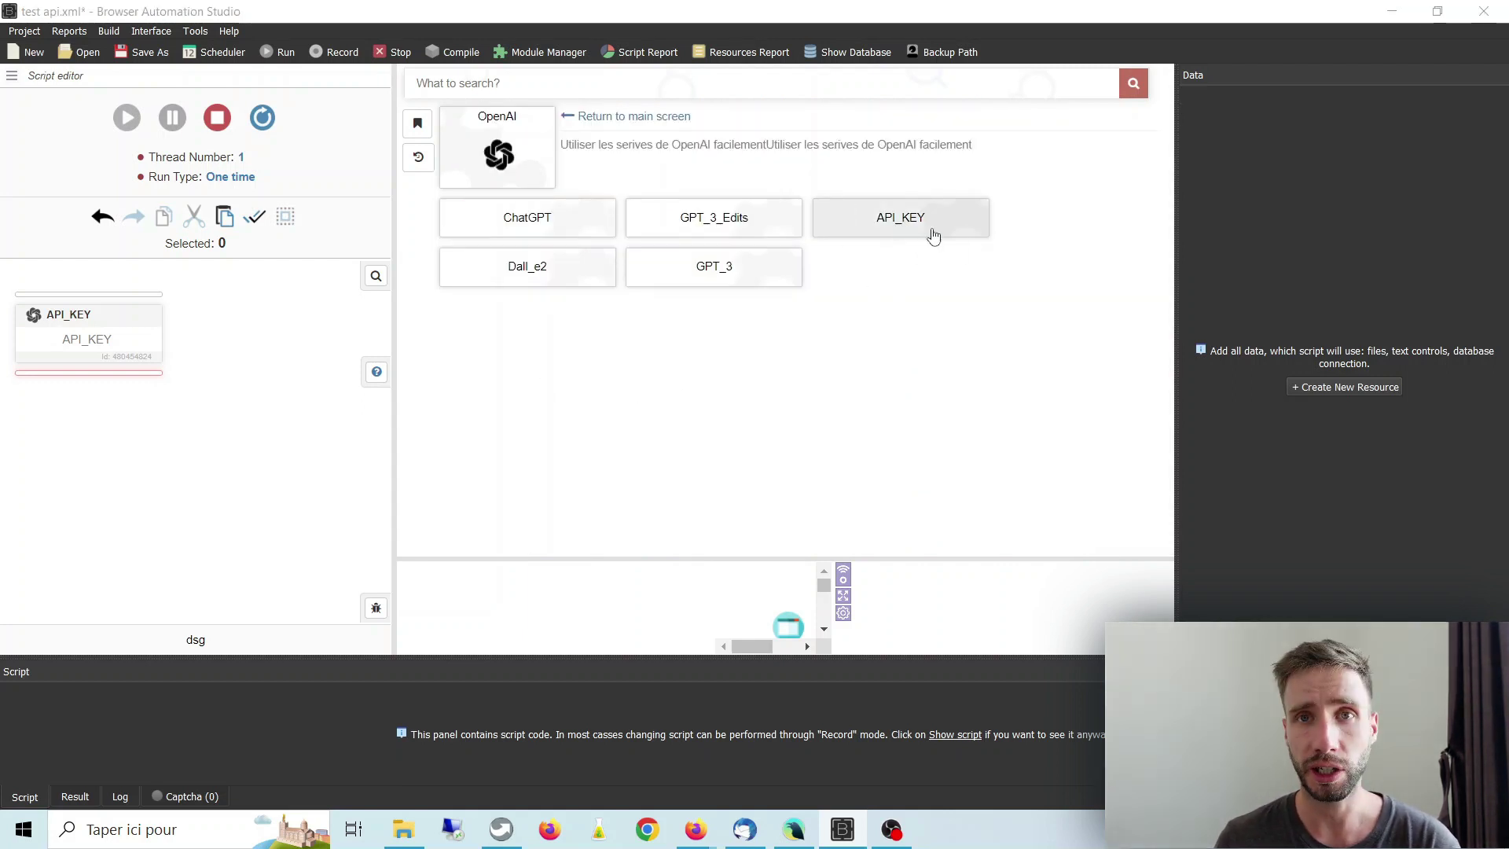
# Review the existing API_KEY task's settings, cancel the edit, and open the settings of a new ChatGPT action.
pyautogui.doubleClick(102, 328)
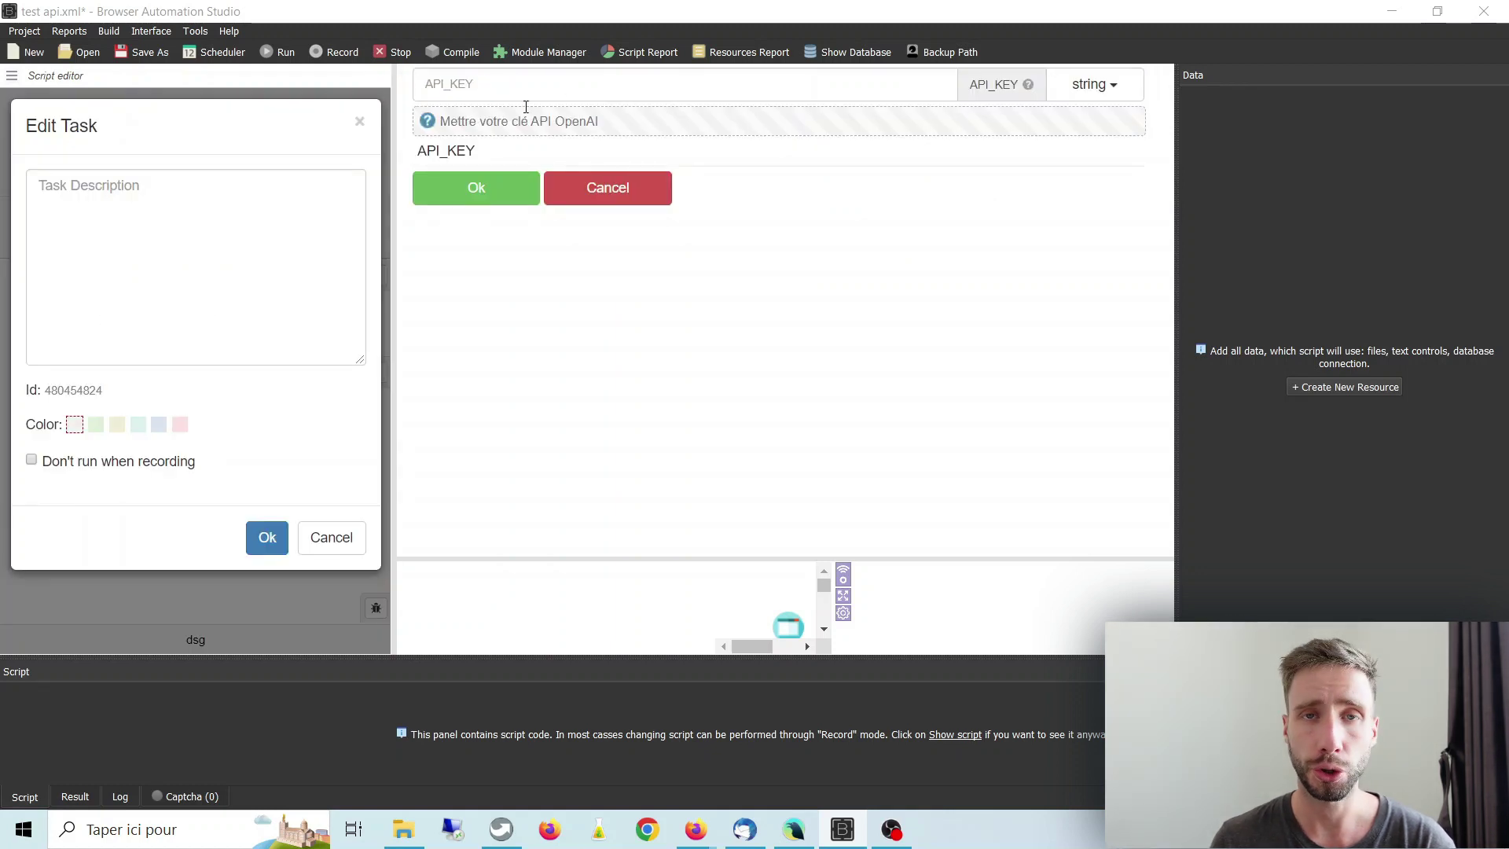
pyautogui.click(608, 187)
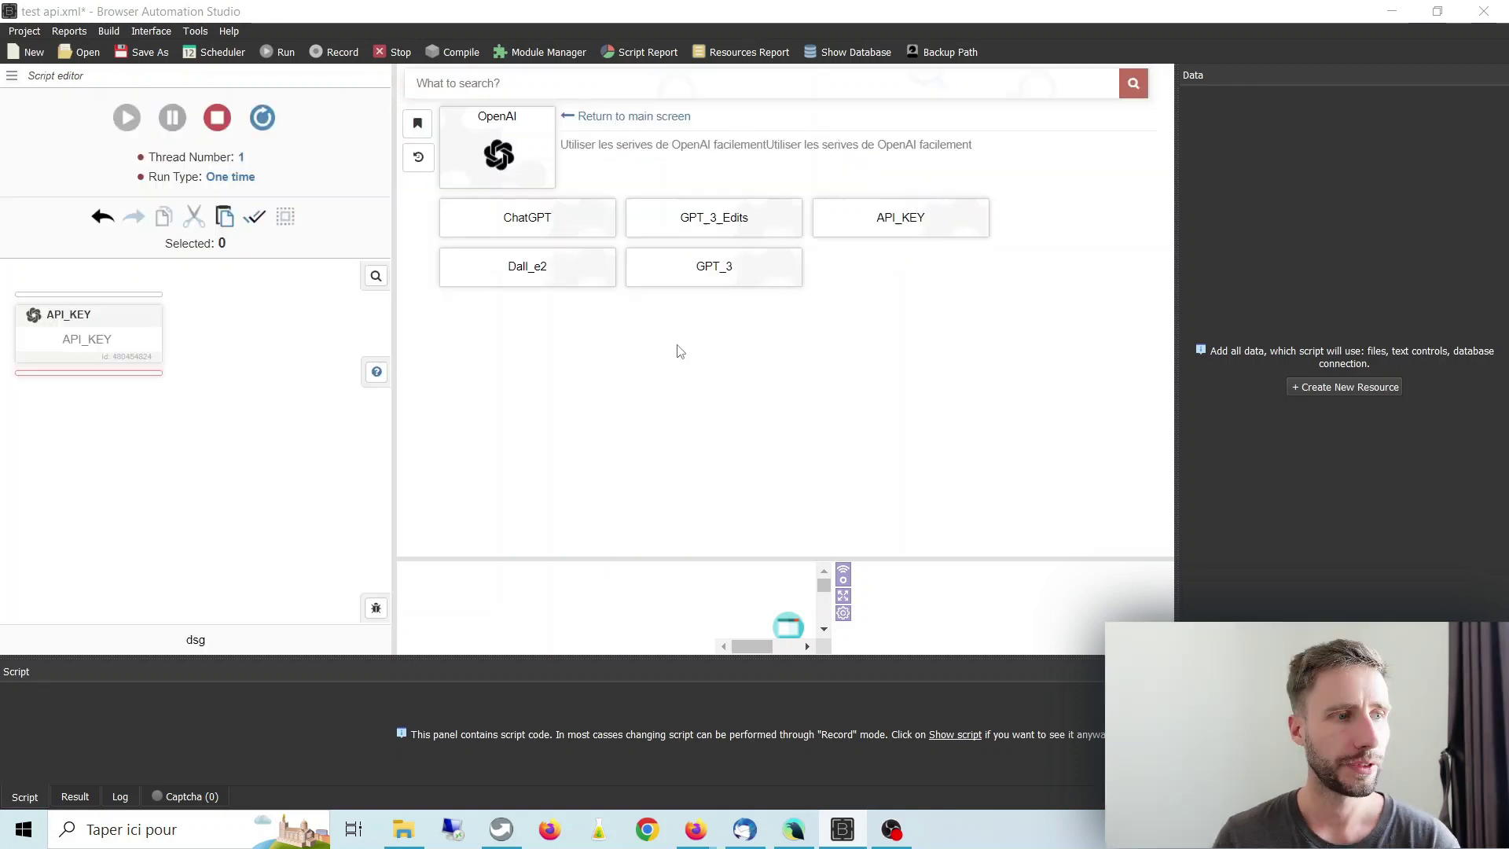
pyautogui.click(539, 224)
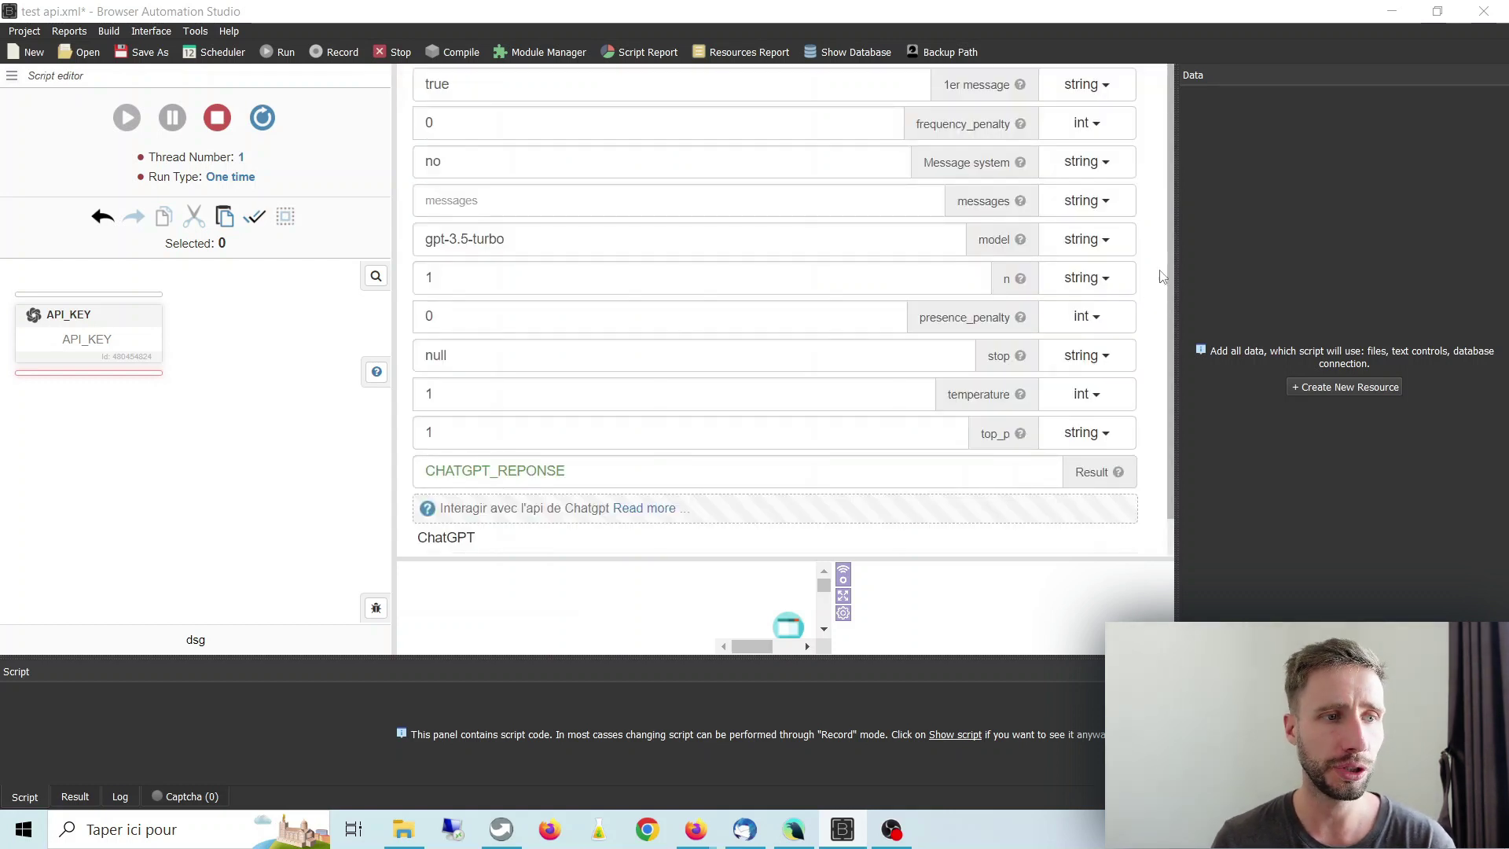